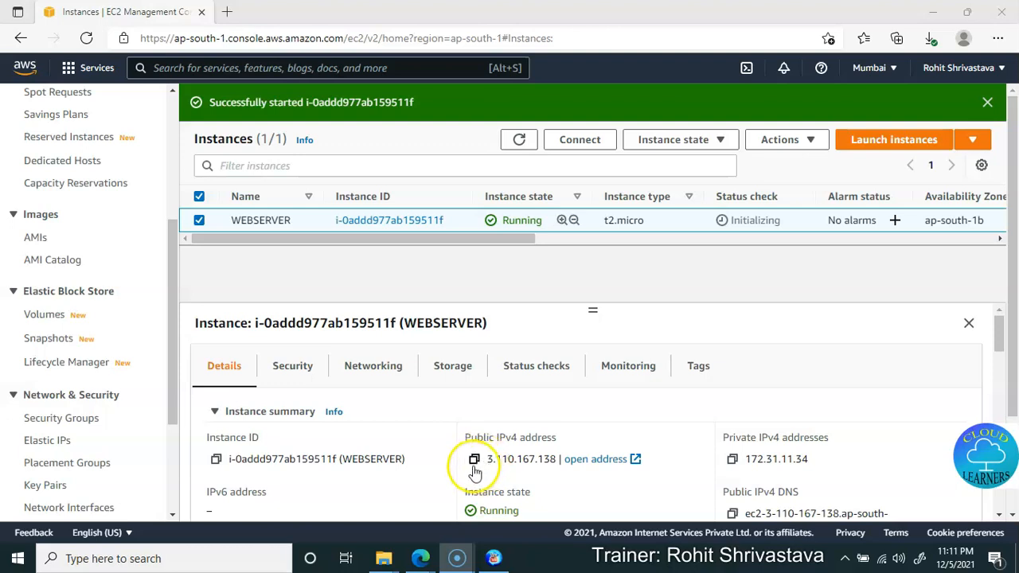
Copy the WEBSERVER instance's public IPv4 address, view its website in a new browser tab, and close that tab.
{"action": "left_click", "coordinate": [473, 458]}
{"action": "left_click", "coordinate": [228, 14]}
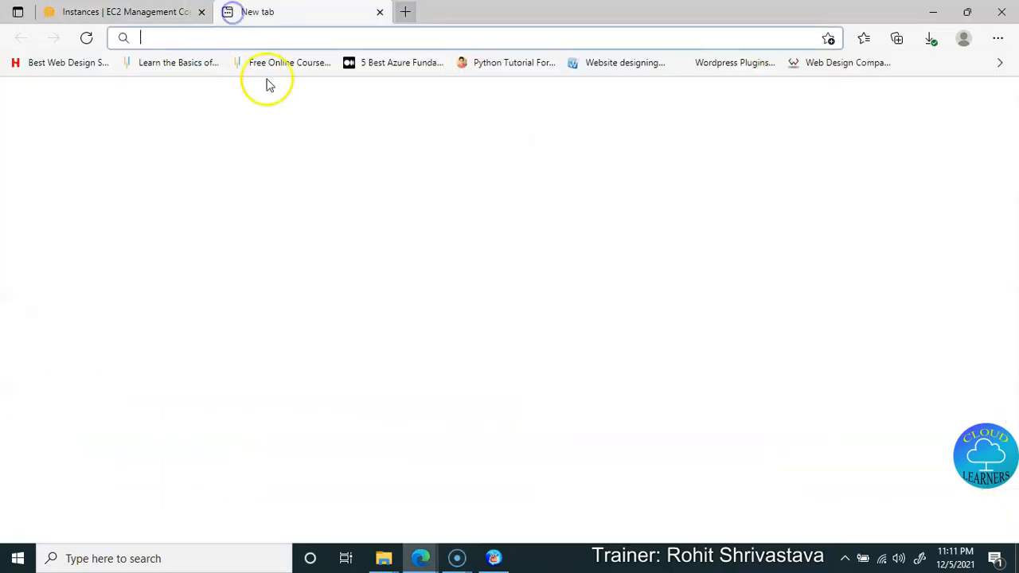
{"action": "key", "text": "ctrl+v"}
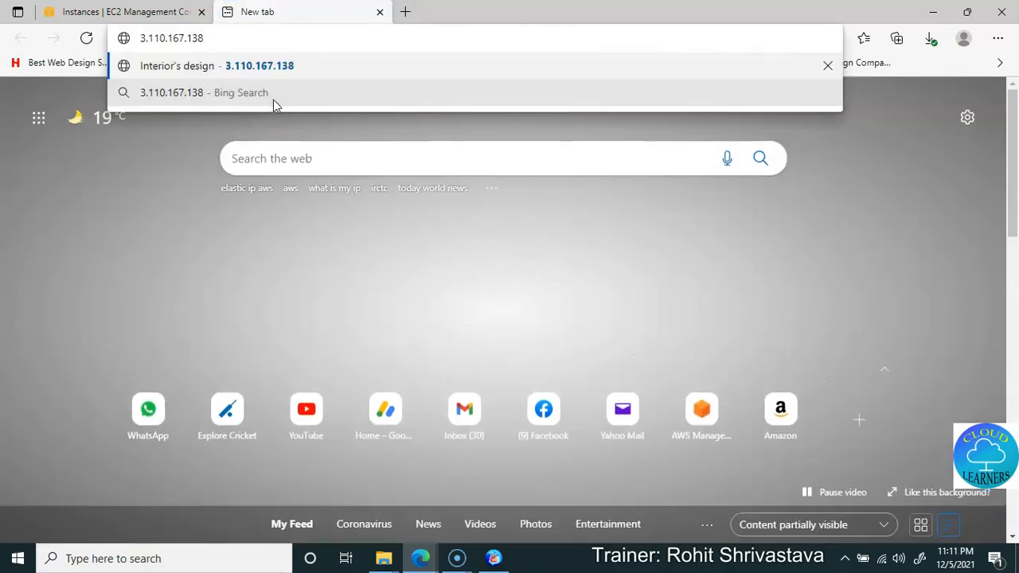
{"action": "key", "text": "Return"}
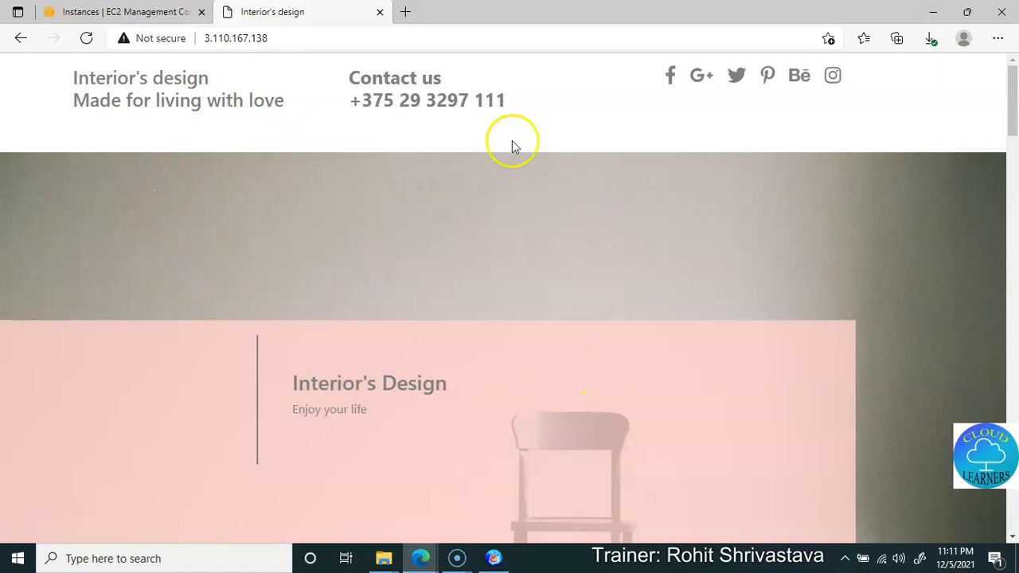
{"action": "left_click", "coordinate": [380, 12]}
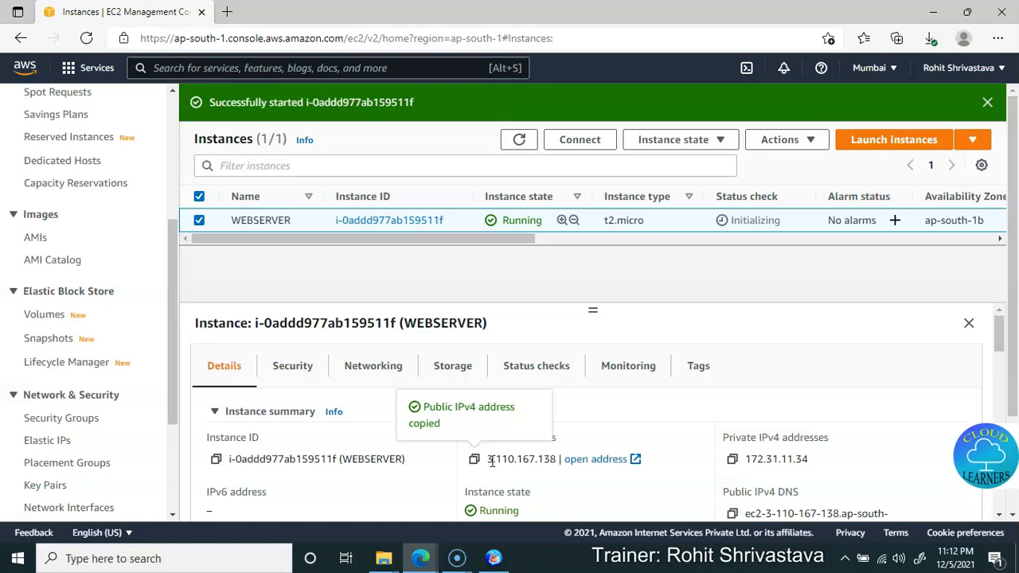
Load the WEBSERVER site at 3.110.167.138 in a new browser tab and keep it open.
{"action": "left_click_drag", "start_coordinate": [488, 462], "coordinate": [558, 468]}
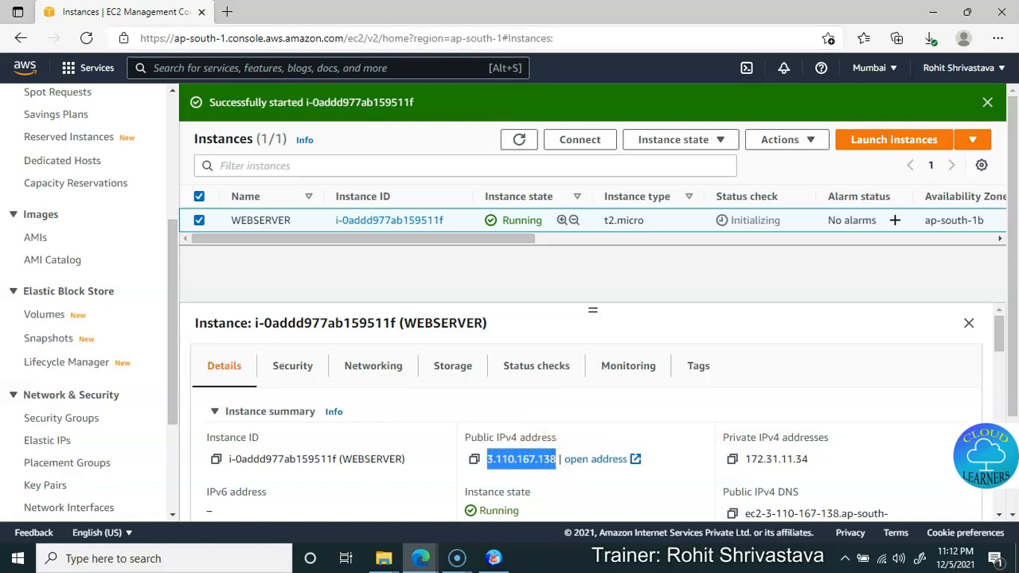
{"action": "left_click", "coordinate": [231, 12]}
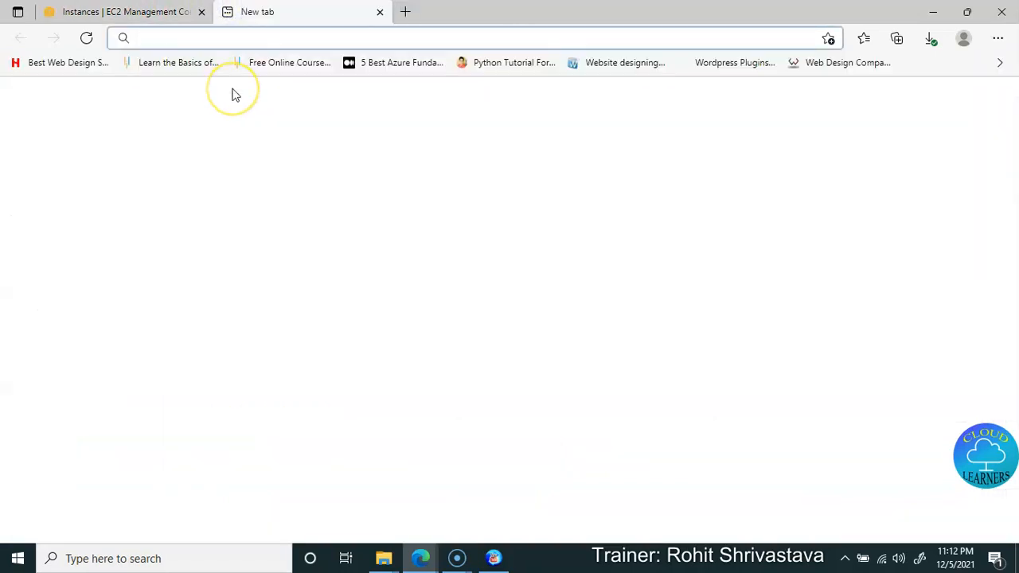
{"action": "key", "text": "ctrl+v"}
{"action": "key", "text": "Return"}
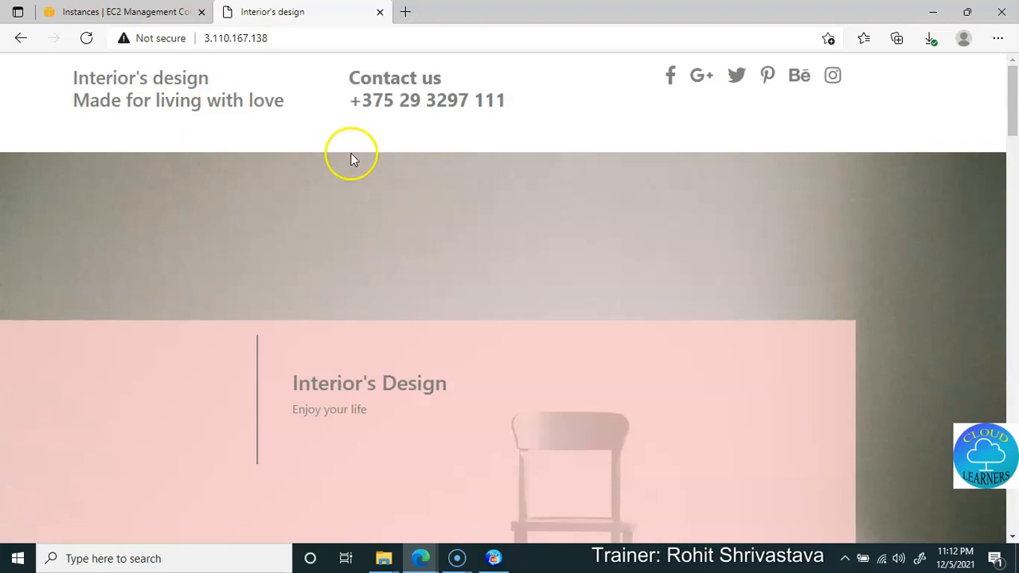
Stop the WEBSERVER instance from the EC2 console and dismiss the status notifications.
{"action": "left_click", "coordinate": [128, 12]}
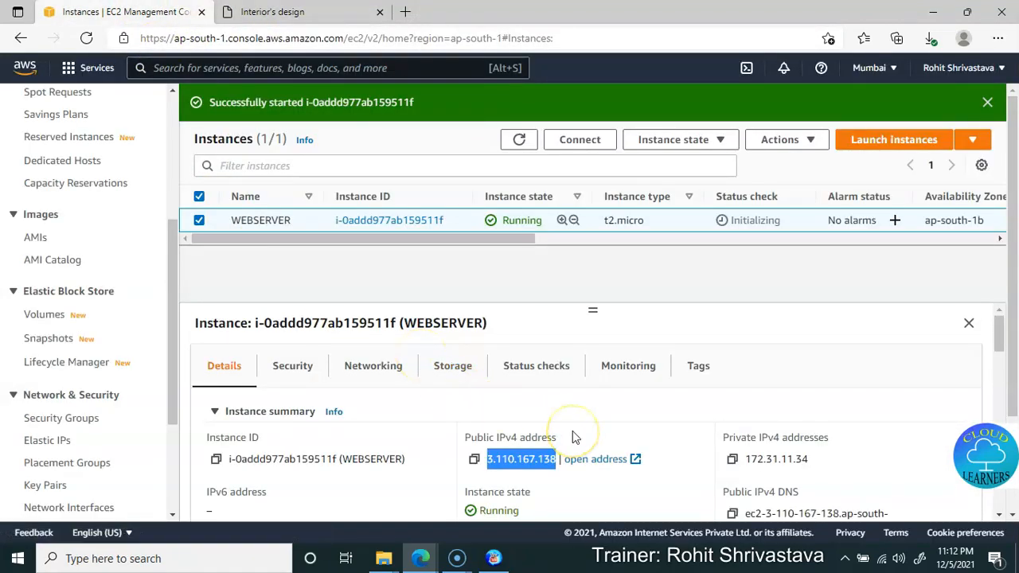
{"action": "left_click", "coordinate": [721, 140]}
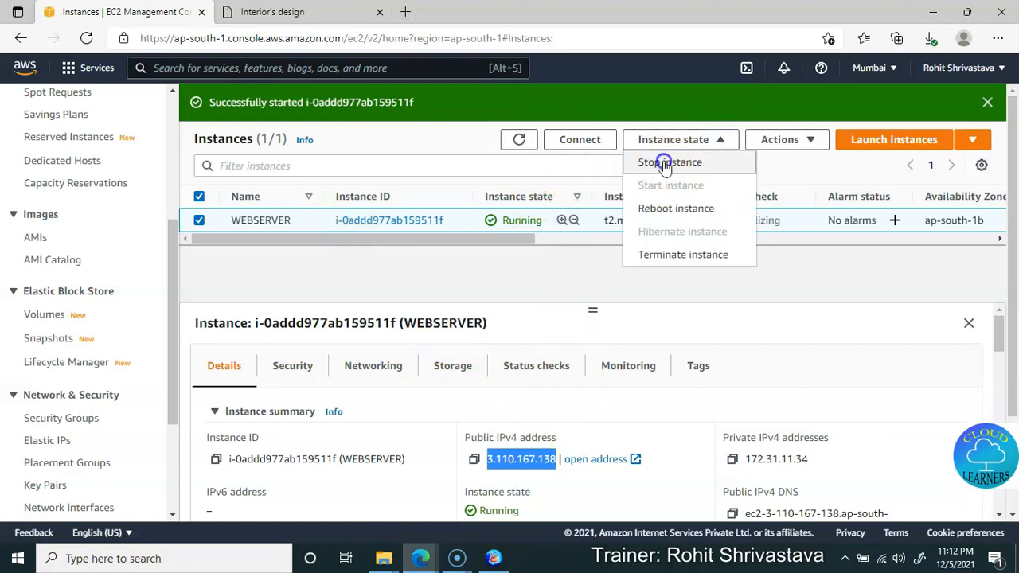
{"action": "left_click", "coordinate": [662, 164]}
{"action": "left_click", "coordinate": [770, 380]}
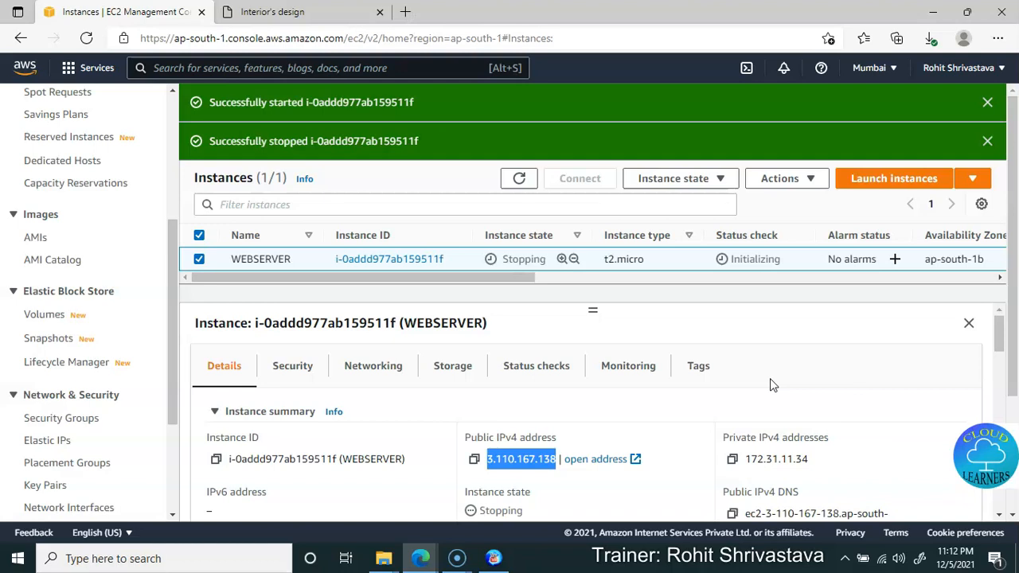
{"action": "left_click", "coordinate": [987, 102]}
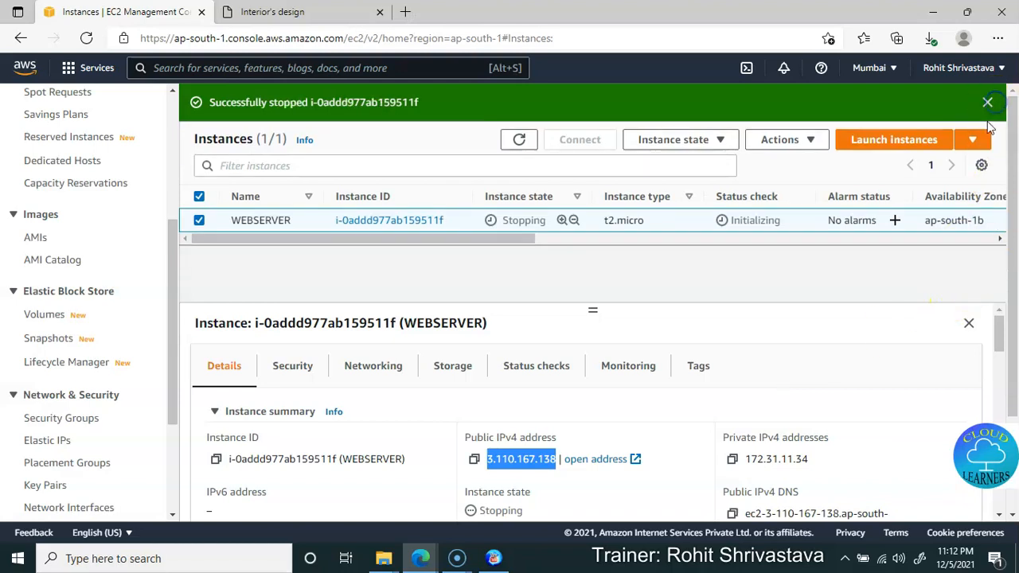
{"action": "left_click", "coordinate": [988, 104]}
Look at the open website tab and refresh the EC2 instance list to check WEBSERVER's state.
{"action": "left_click", "coordinate": [271, 11]}
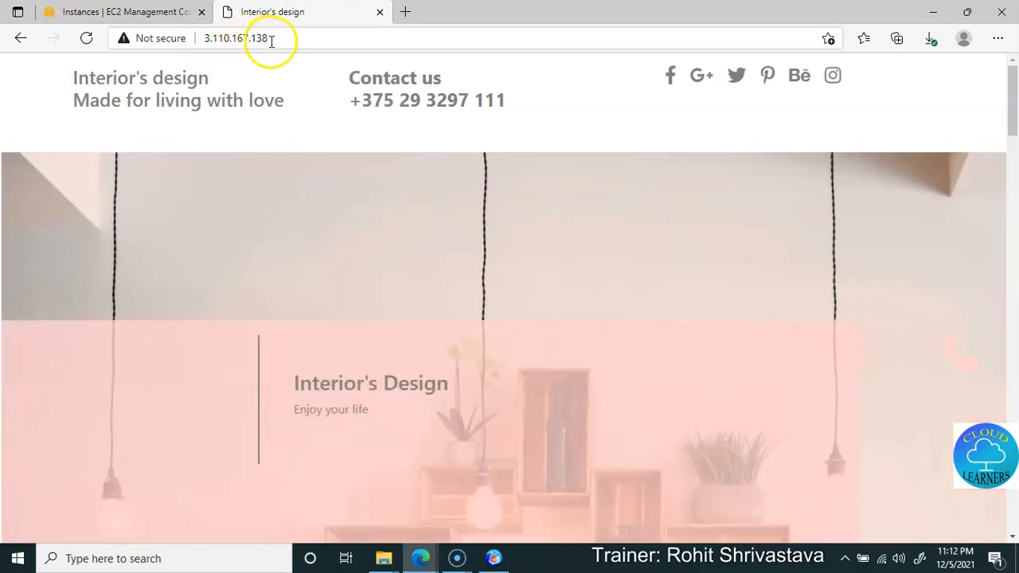
{"action": "left_click", "coordinate": [152, 10]}
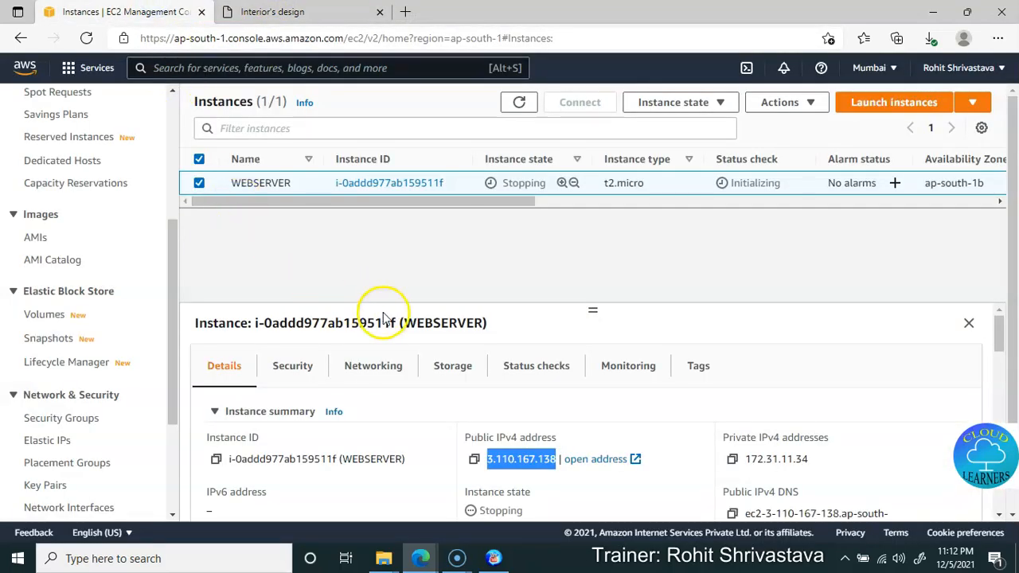
{"action": "left_click", "coordinate": [517, 104]}
{"action": "left_click", "coordinate": [512, 110]}
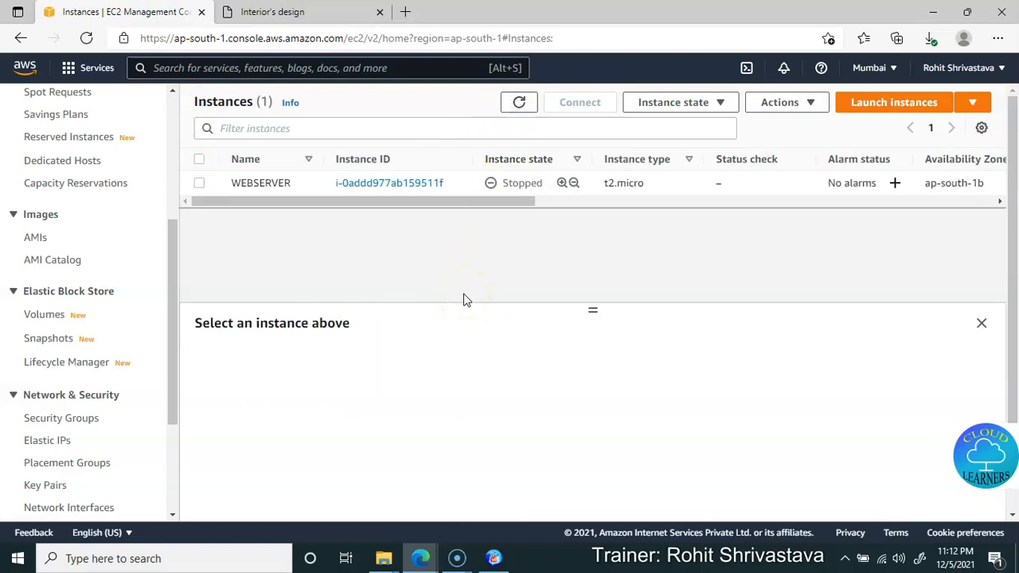
Select the stopped WEBSERVER instance and start it again.
{"action": "left_click", "coordinate": [199, 183]}
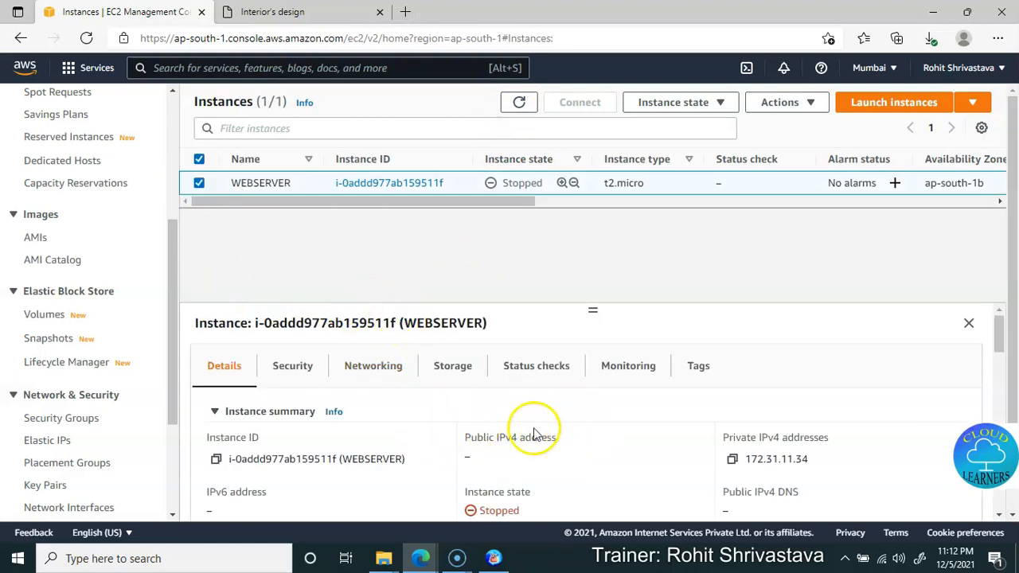
{"action": "left_click", "coordinate": [653, 111]}
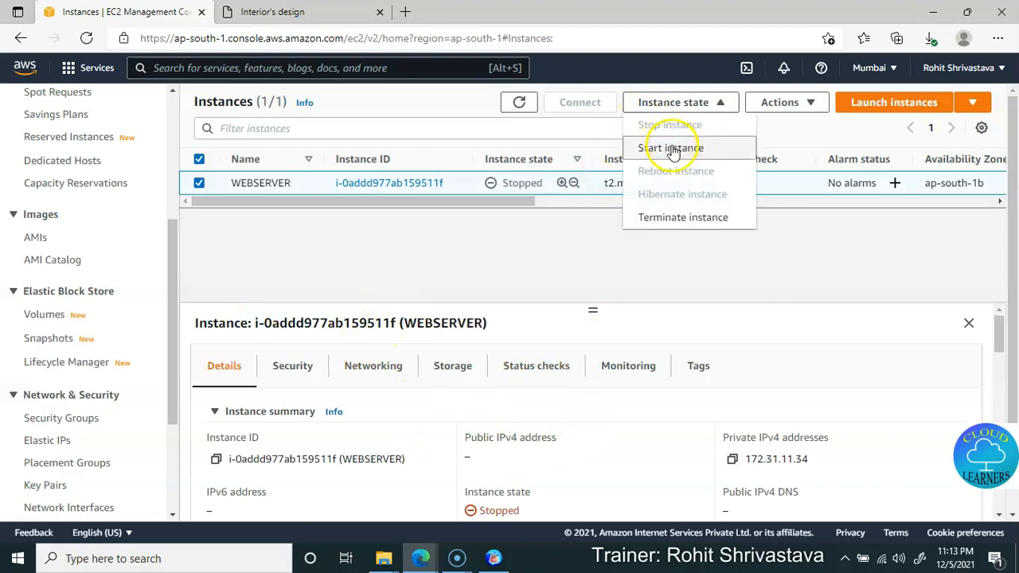
{"action": "left_click", "coordinate": [671, 147]}
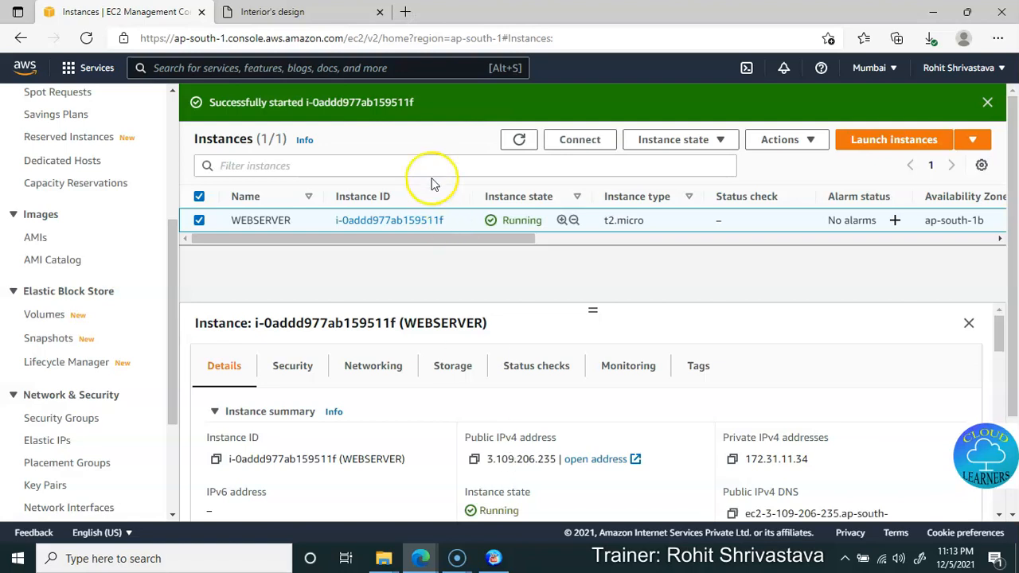
Highlight WEBSERVER's new public IPv4 address and reload the site tab that uses the old address 3.110.167.138.
{"action": "left_click_drag", "start_coordinate": [485, 460], "coordinate": [566, 462]}
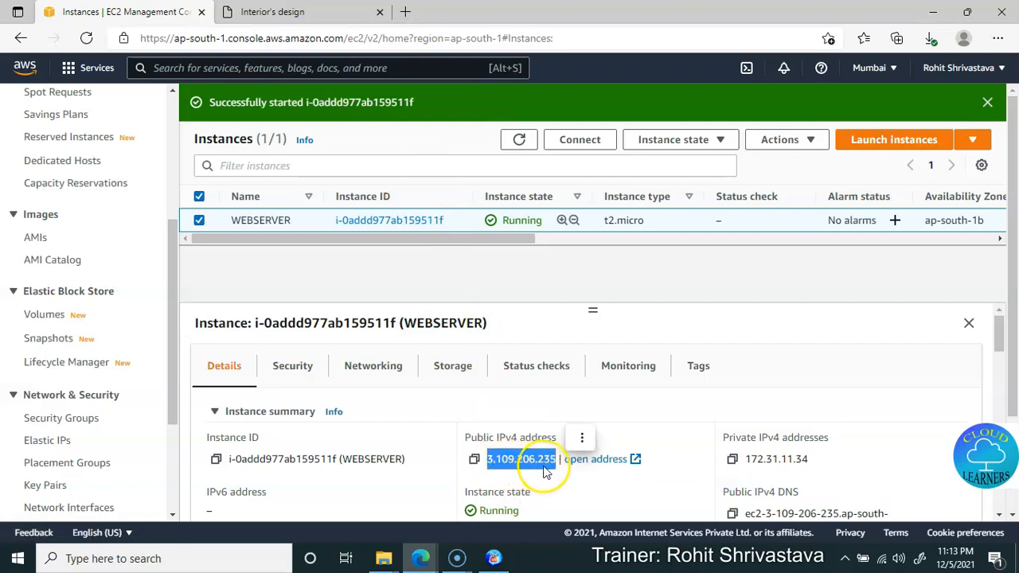
{"action": "left_click", "coordinate": [270, 13]}
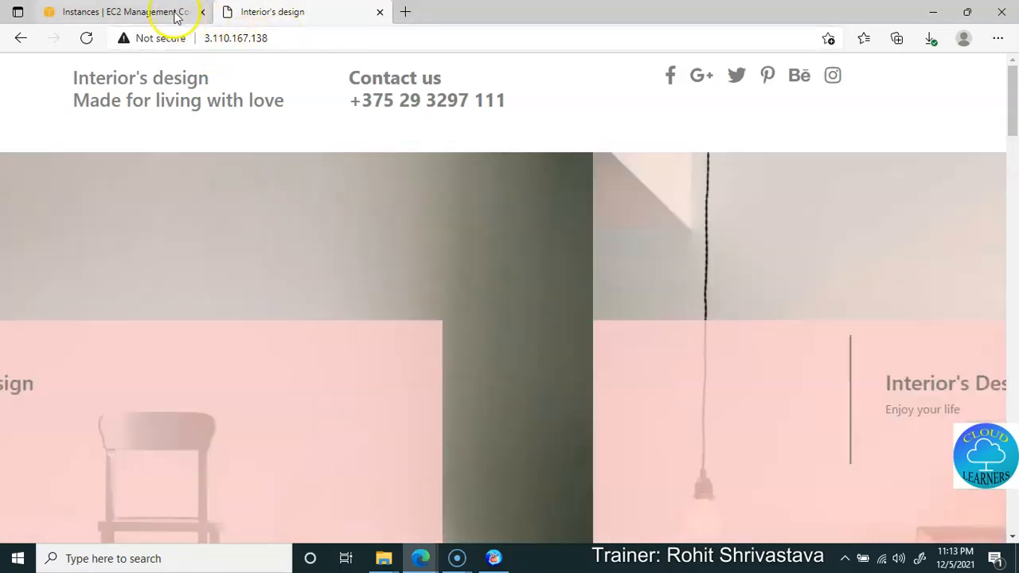
{"action": "left_click", "coordinate": [175, 14]}
{"action": "left_click", "coordinate": [250, 14]}
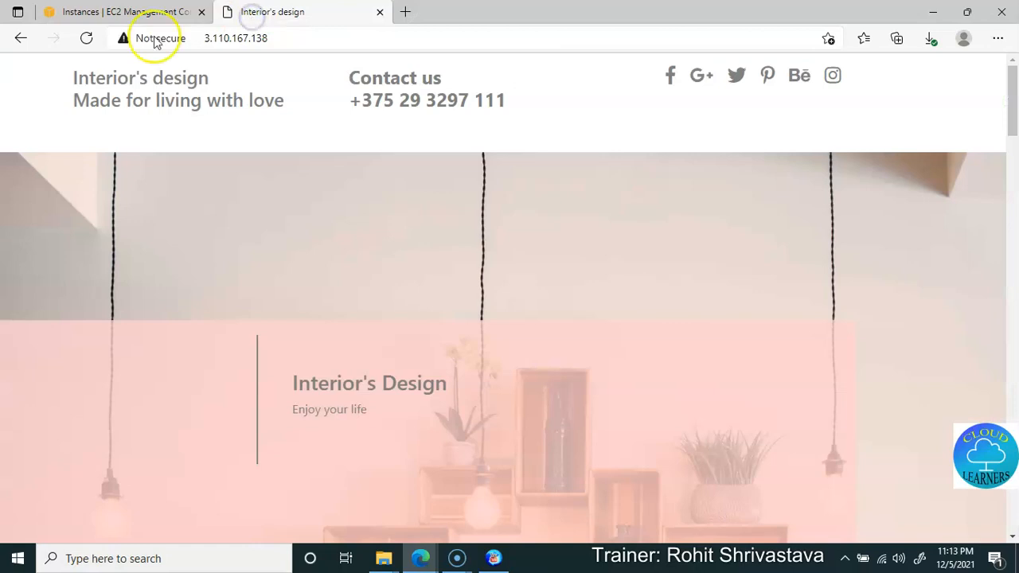
{"action": "left_click", "coordinate": [87, 38]}
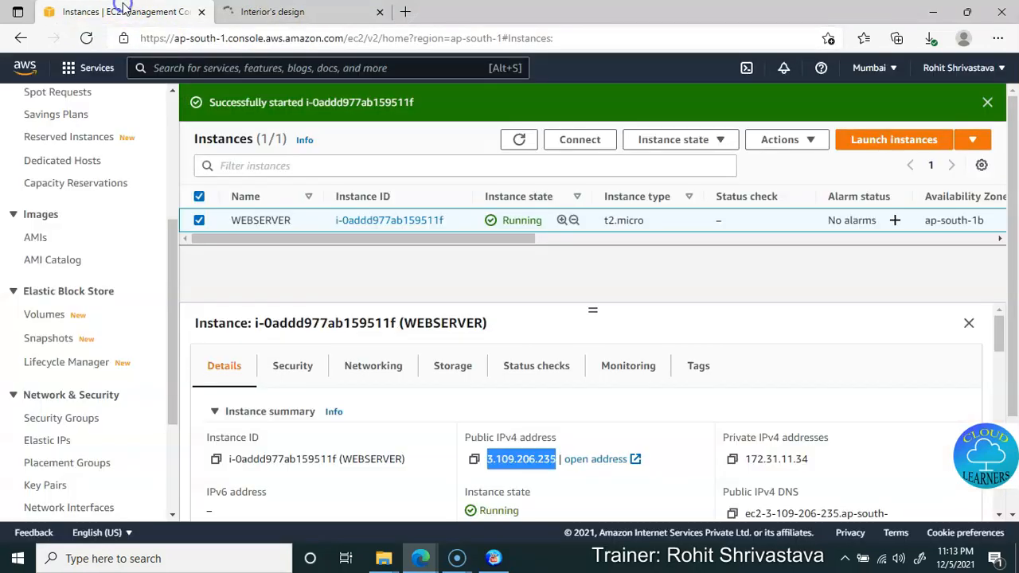
Copy WEBSERVER's new public address, load 3.109.206.235 in a new browser tab, and check the old address's tab for comparison.
{"action": "left_click", "coordinate": [123, 12]}
{"action": "left_click", "coordinate": [474, 460]}
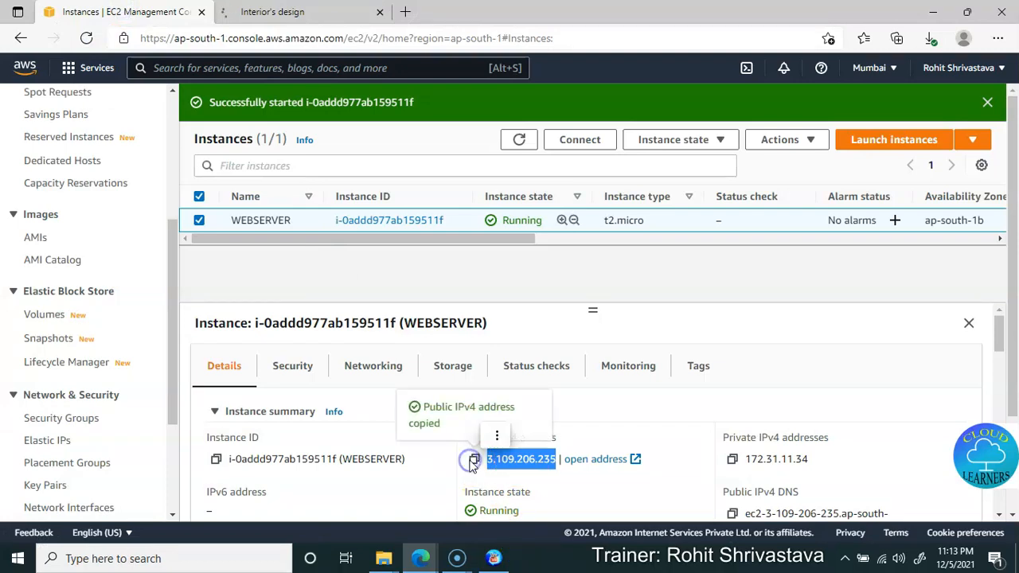
{"action": "left_click", "coordinate": [406, 14]}
{"action": "left_click", "coordinate": [407, 40]}
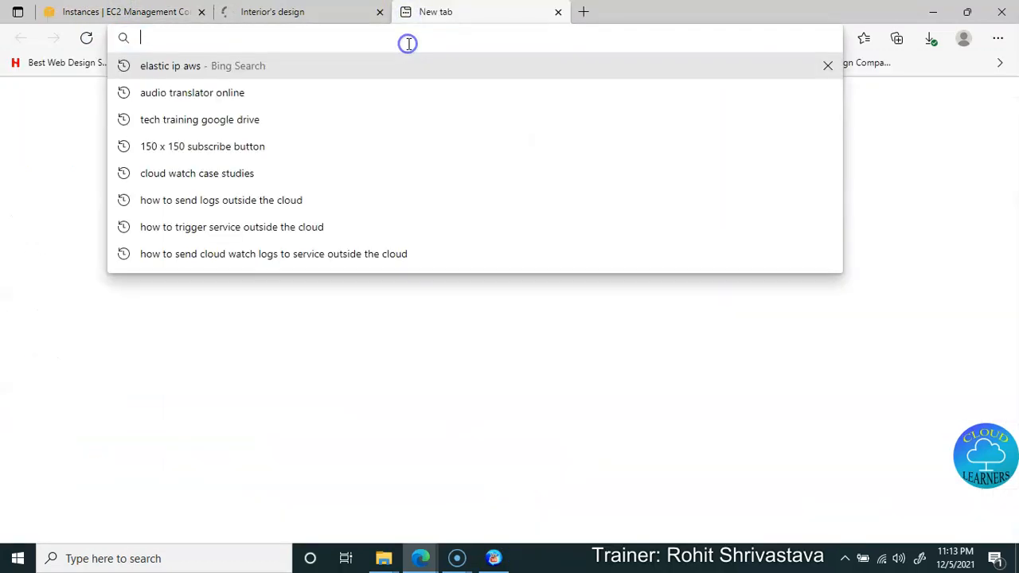
{"action": "key", "text": "ctrl+v"}
{"action": "key", "text": "Return"}
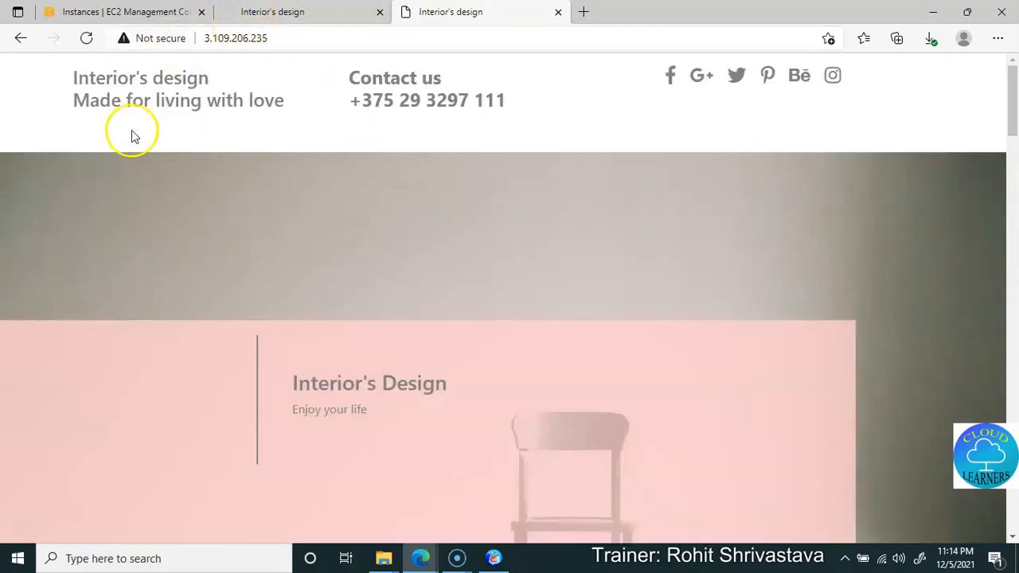
{"action": "left_click", "coordinate": [299, 21]}
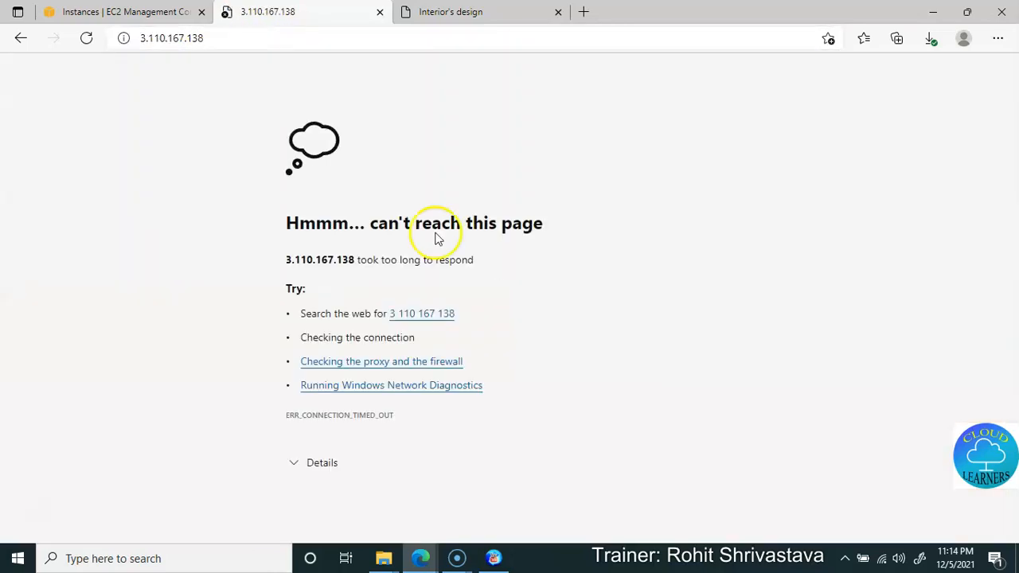
Allocate a new Elastic IP address from Amazon's pool of IPv4 addresses without adding tags.
{"action": "left_click", "coordinate": [142, 9]}
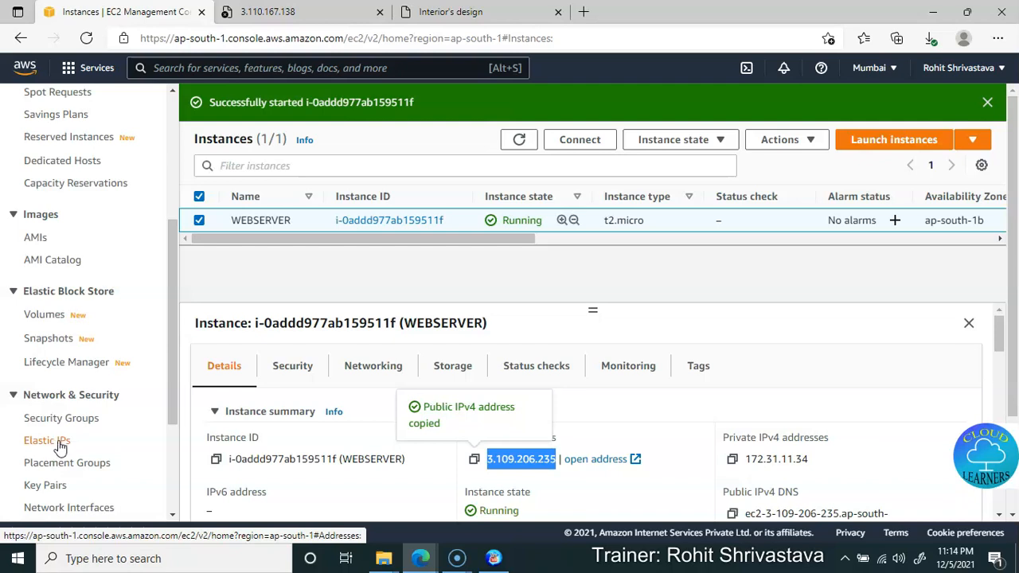
{"action": "left_click", "coordinate": [60, 446]}
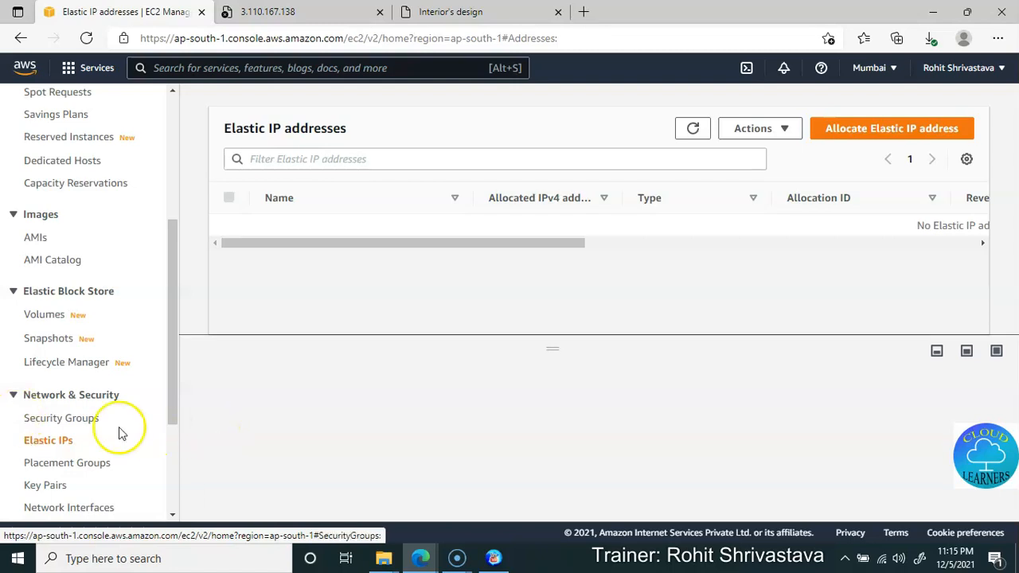
{"action": "left_click", "coordinate": [922, 130]}
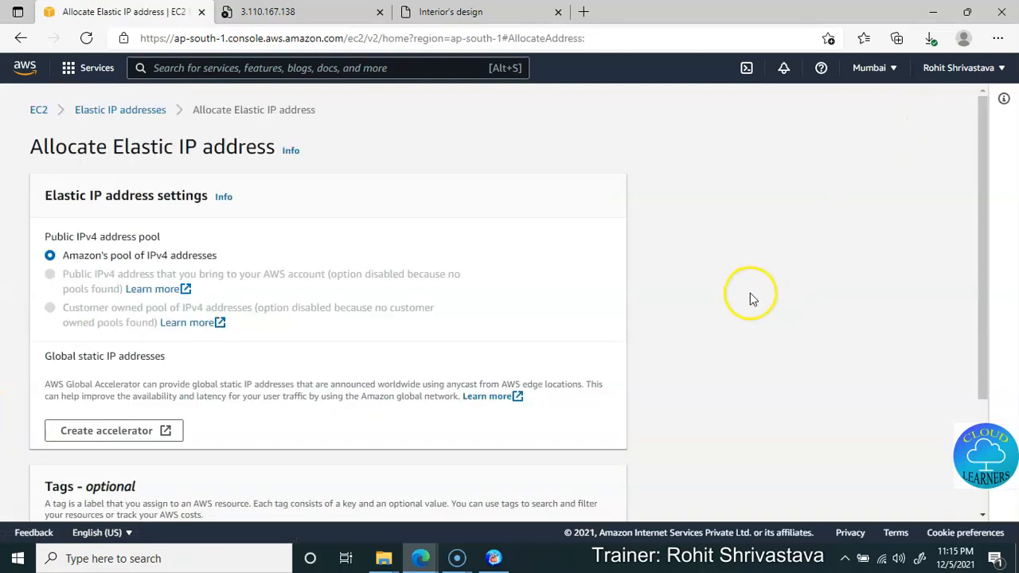
{"action": "scroll", "coordinate": [267, 278], "scroll_direction": "down", "scroll_amount": 2}
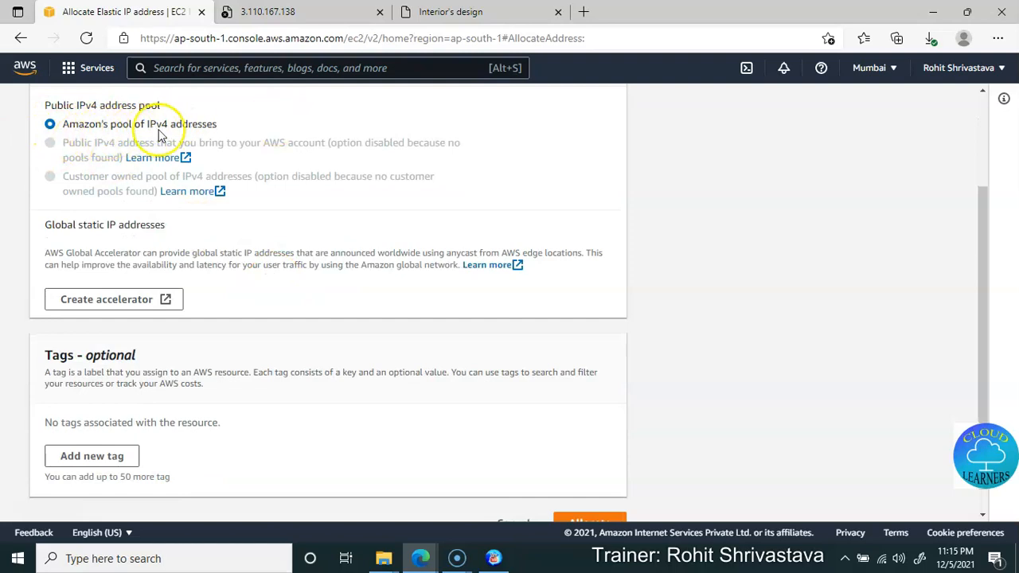
{"action": "scroll", "coordinate": [296, 266], "scroll_direction": "down", "scroll_amount": 1}
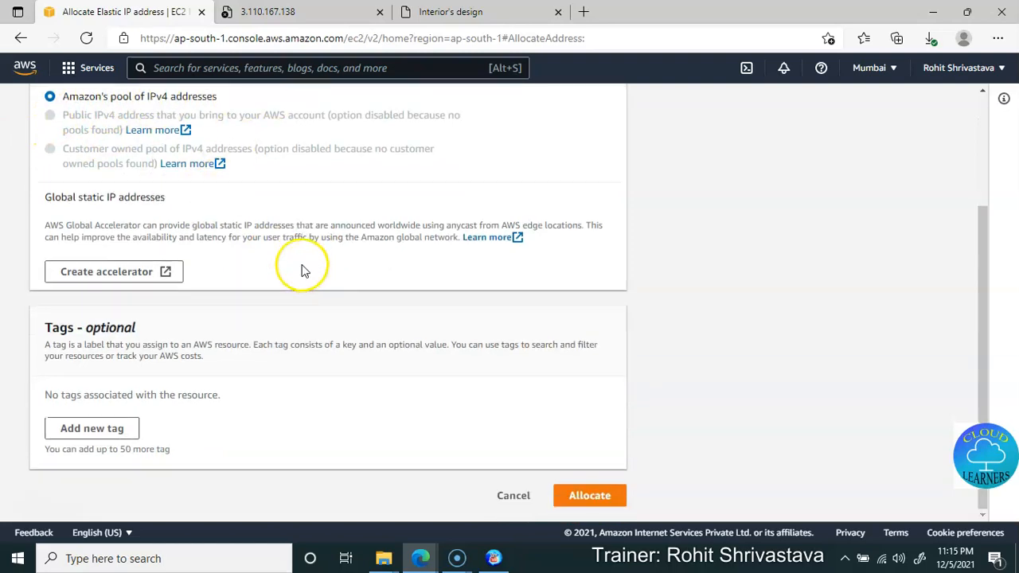
{"action": "left_click", "coordinate": [605, 496]}
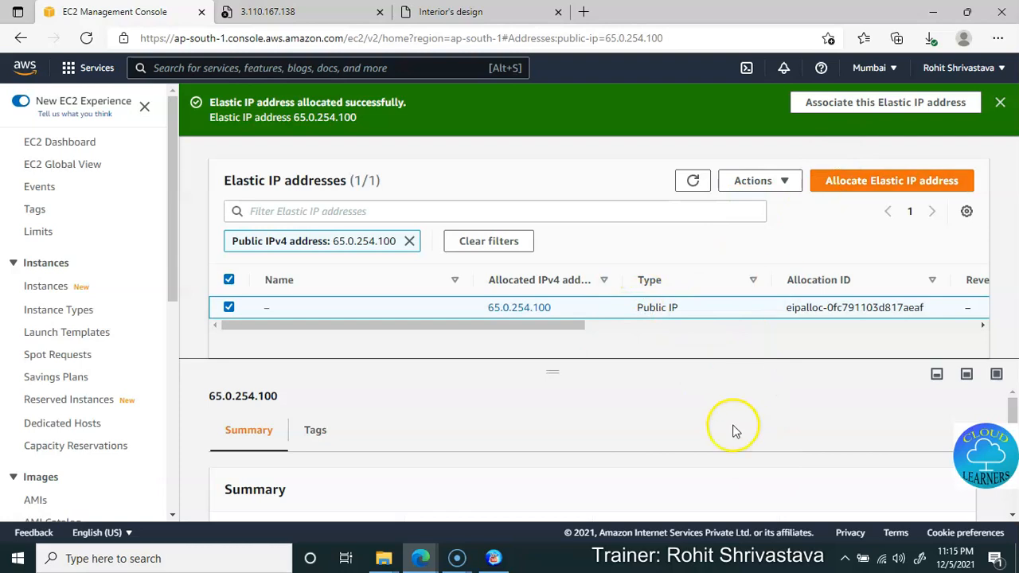
Review the summary of the newly allocated Elastic IP 65.0.254.100 and open the form for associating it.
{"action": "scroll", "coordinate": [734, 441], "scroll_direction": "down", "scroll_amount": 2}
{"action": "scroll", "coordinate": [735, 440], "scroll_direction": "down", "scroll_amount": 2}
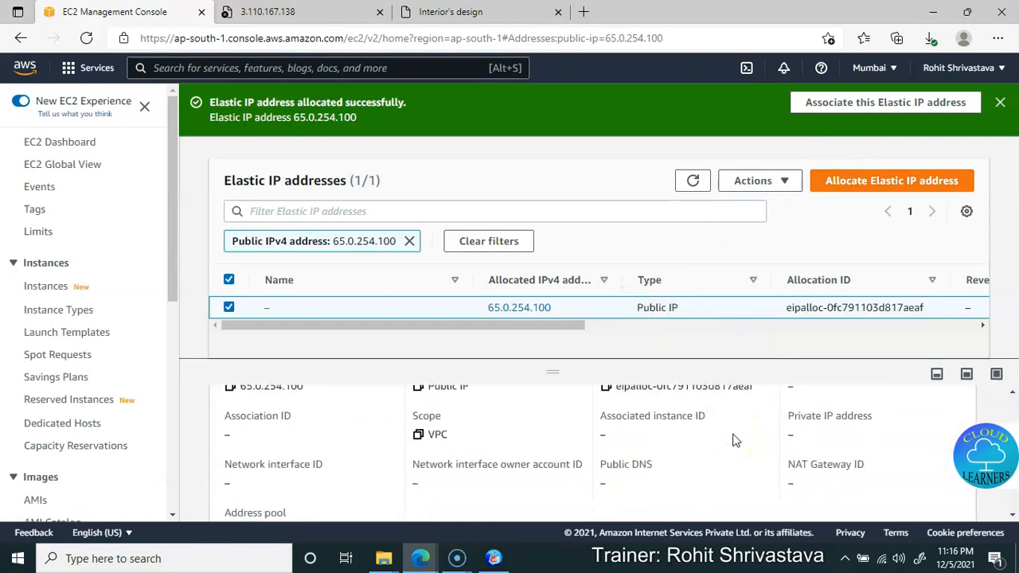
{"action": "scroll", "coordinate": [734, 440], "scroll_direction": "up", "scroll_amount": 2}
{"action": "scroll", "coordinate": [734, 440], "scroll_direction": "down", "scroll_amount": 2}
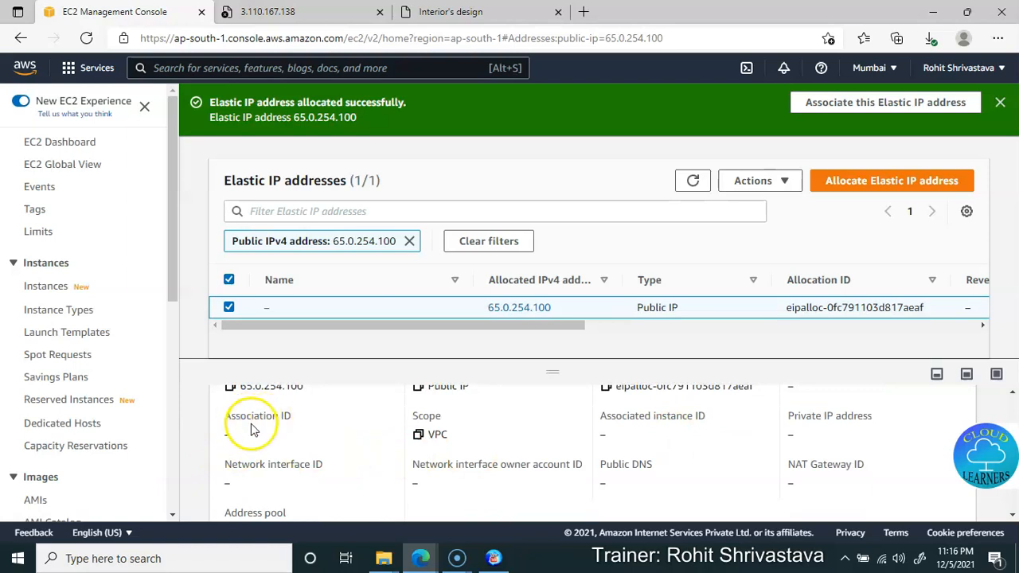
{"action": "scroll", "coordinate": [531, 419], "scroll_direction": "up", "scroll_amount": 3}
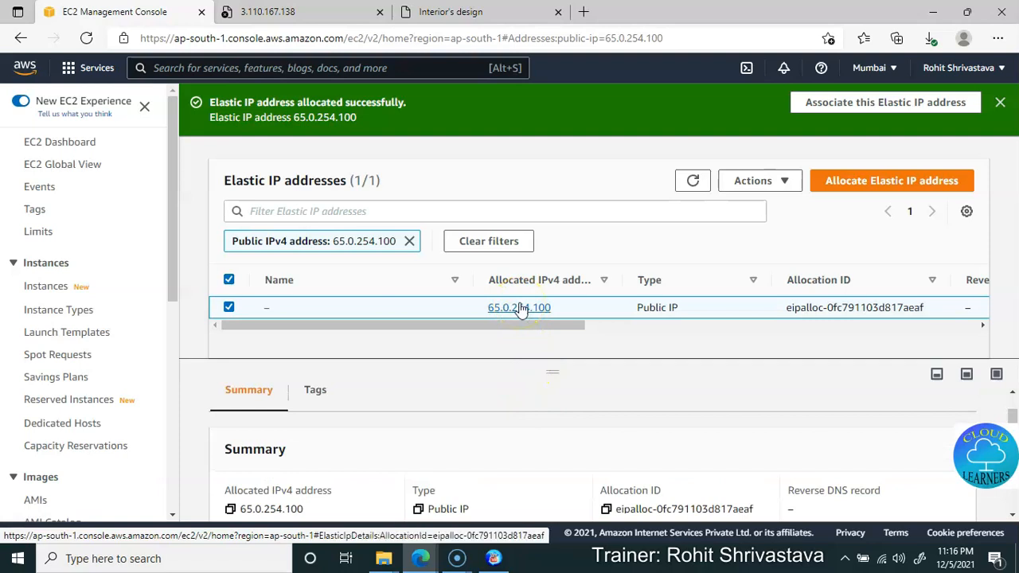
{"action": "left_click", "coordinate": [788, 180]}
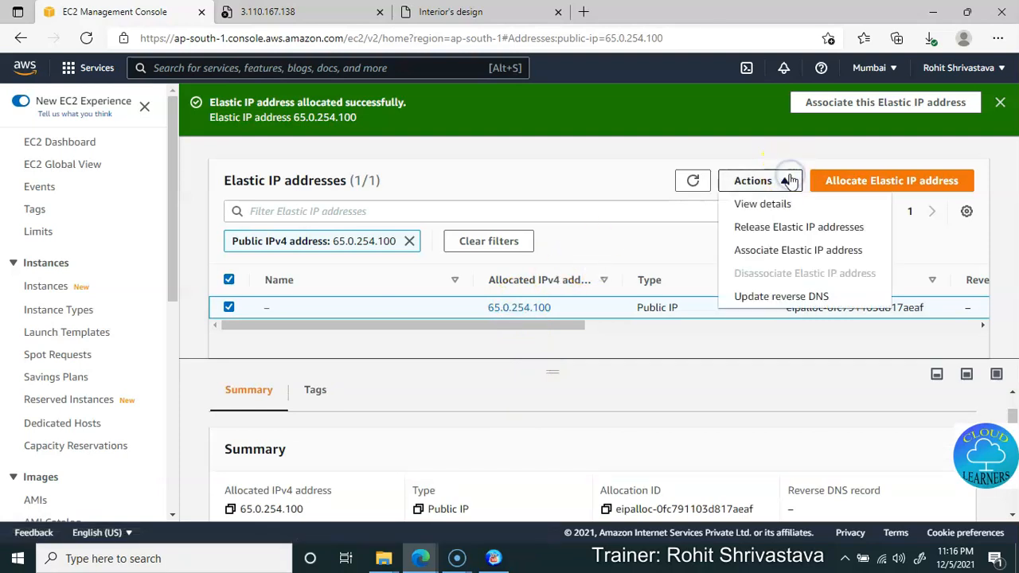
{"action": "left_click", "coordinate": [784, 253]}
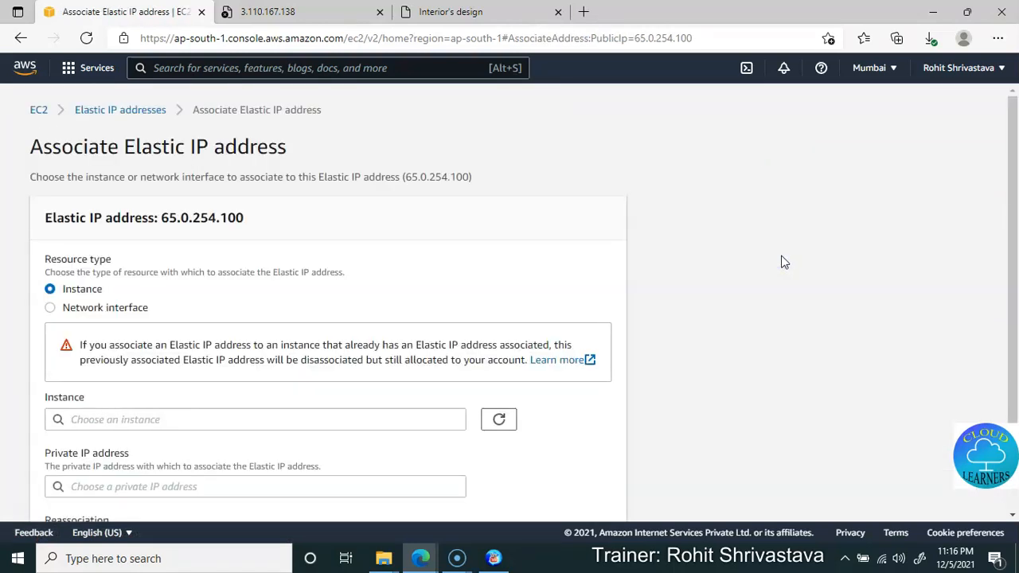
Associate the Elastic IP with the WEBSERVER instance, using private IP address 172.31.11.34 and leaving reassociation off.
{"action": "scroll", "coordinate": [784, 263], "scroll_direction": "down", "scroll_amount": 2}
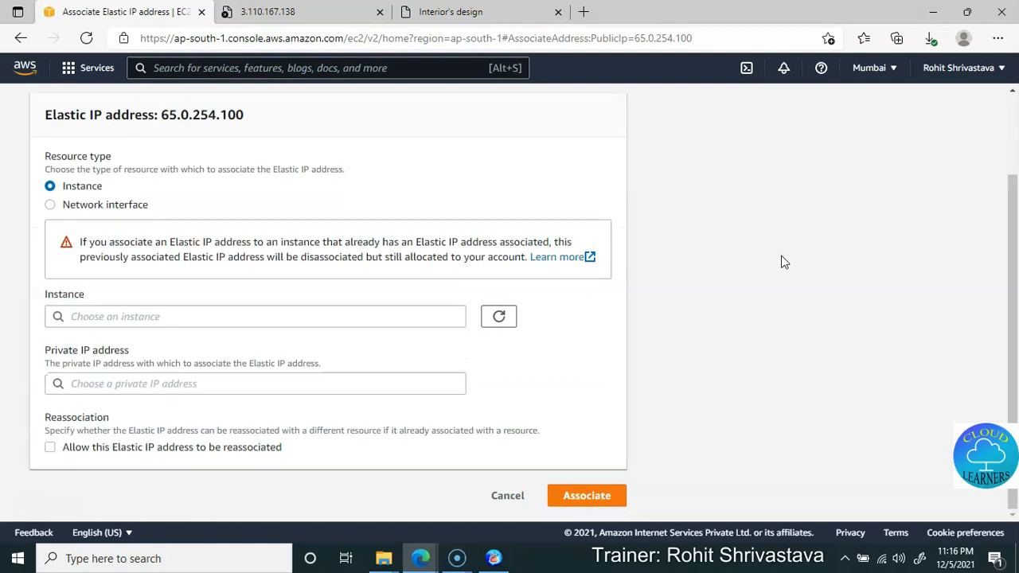
{"action": "left_click", "coordinate": [51, 188]}
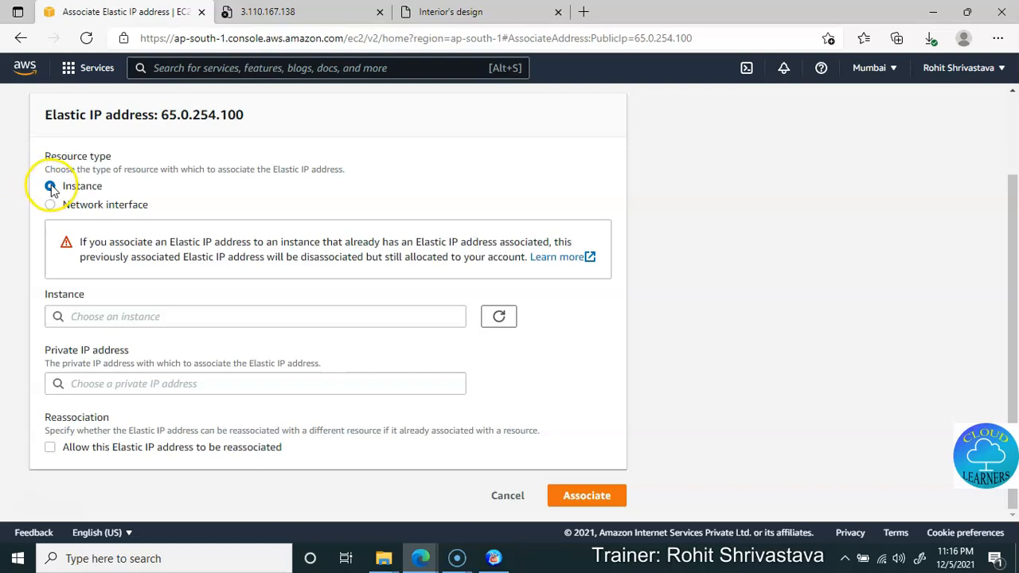
{"action": "left_click", "coordinate": [100, 314]}
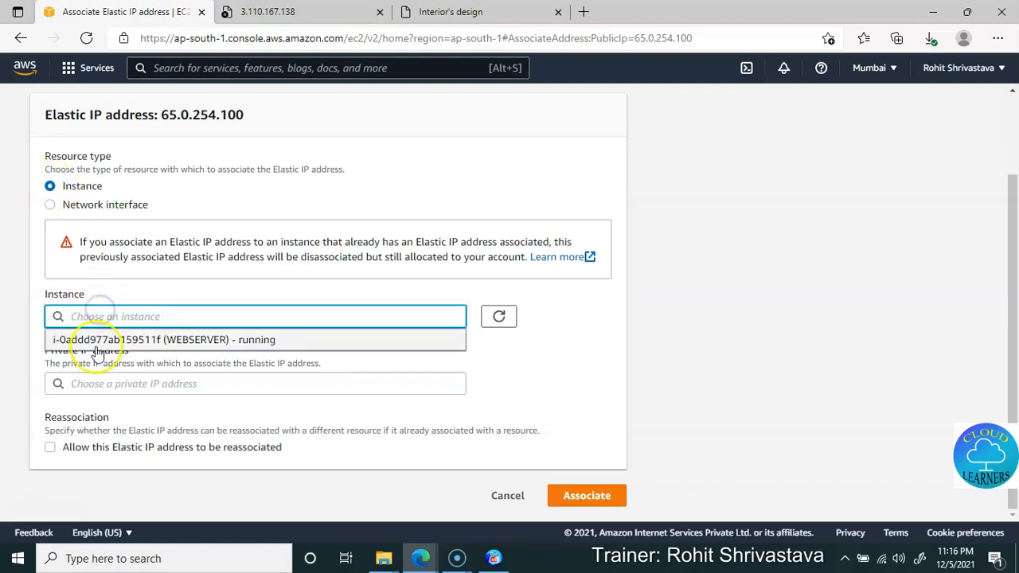
{"action": "left_click", "coordinate": [251, 340]}
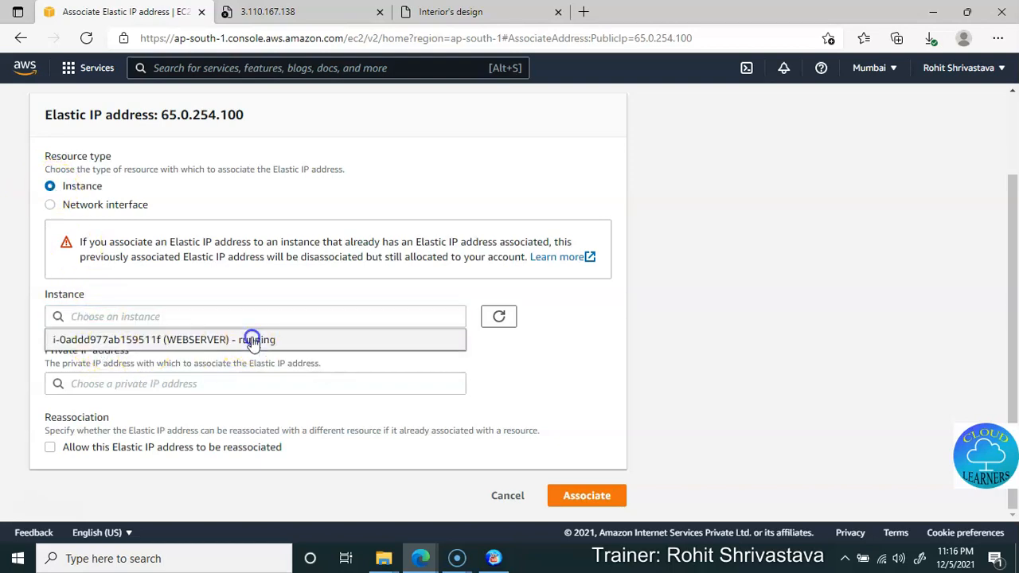
{"action": "left_click", "coordinate": [153, 378]}
{"action": "left_click", "coordinate": [134, 409]}
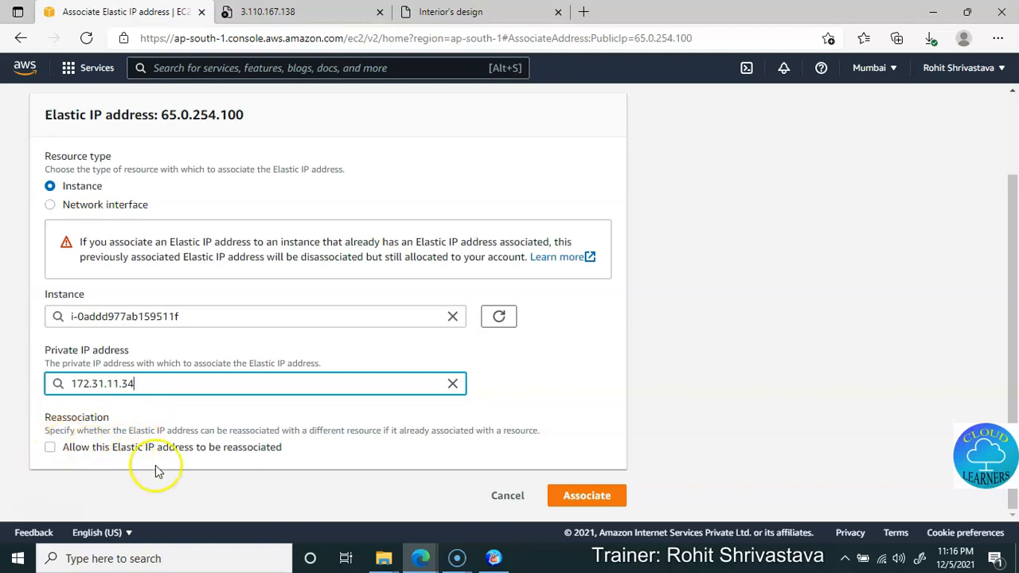
{"action": "left_click", "coordinate": [578, 496]}
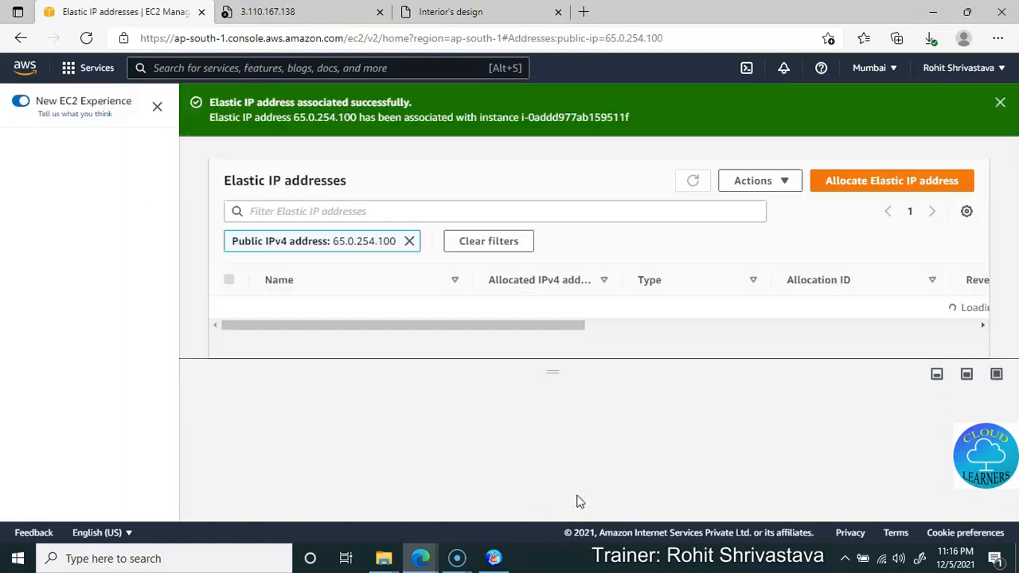
Close the two browser tabs that use WEBSERVER's earlier public addresses.
{"action": "left_click", "coordinate": [329, 10]}
{"action": "left_click", "coordinate": [380, 13]}
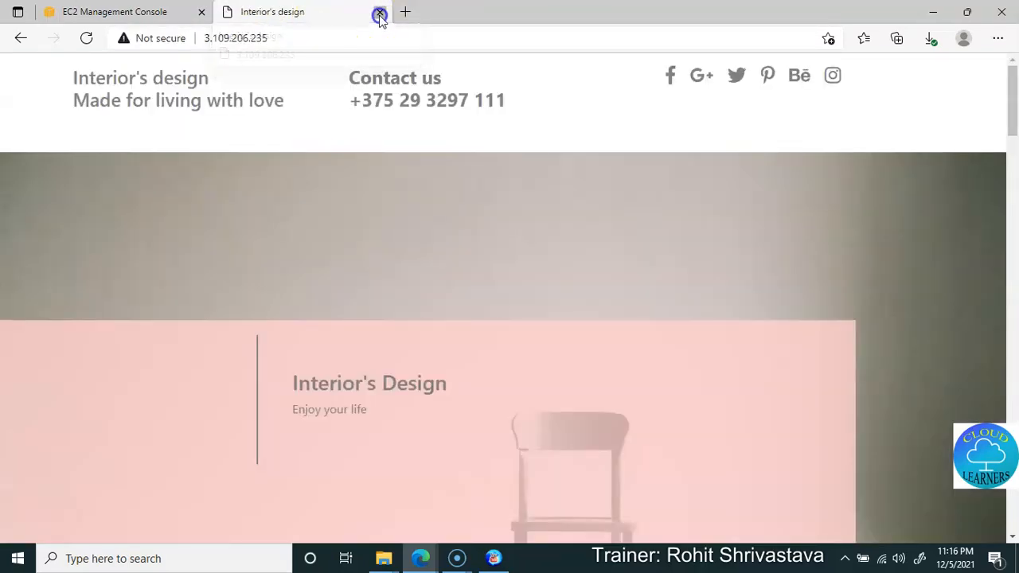
{"action": "left_click", "coordinate": [380, 13]}
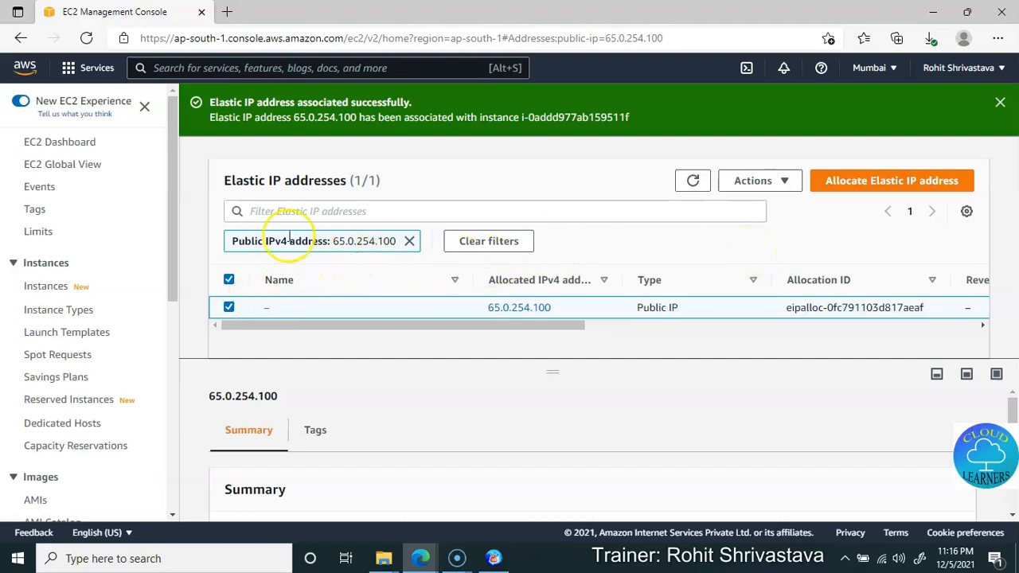
Select WEBSERVER in the list of running instances and stop it.
{"action": "left_click", "coordinate": [42, 145]}
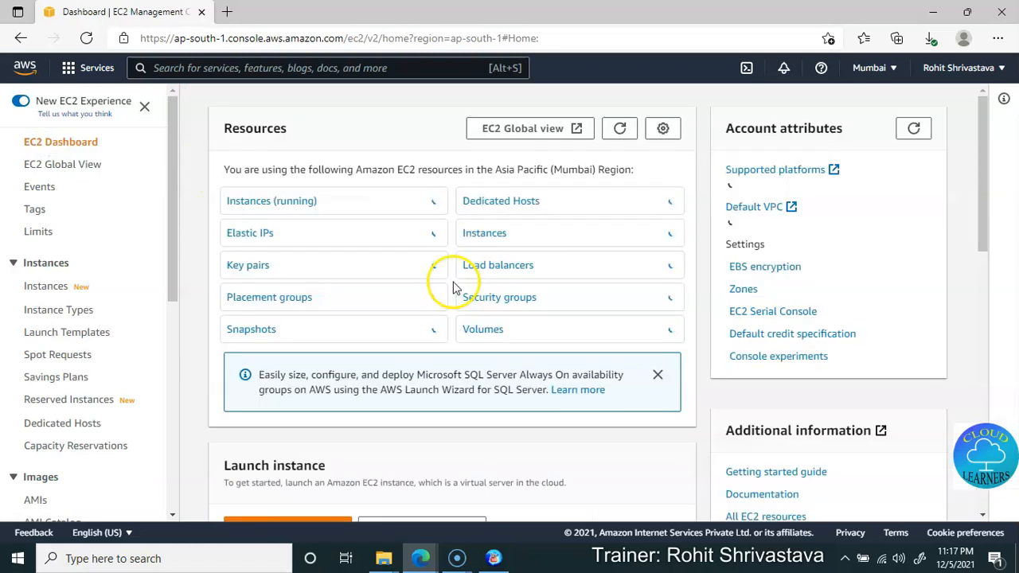
{"action": "left_click", "coordinate": [283, 201]}
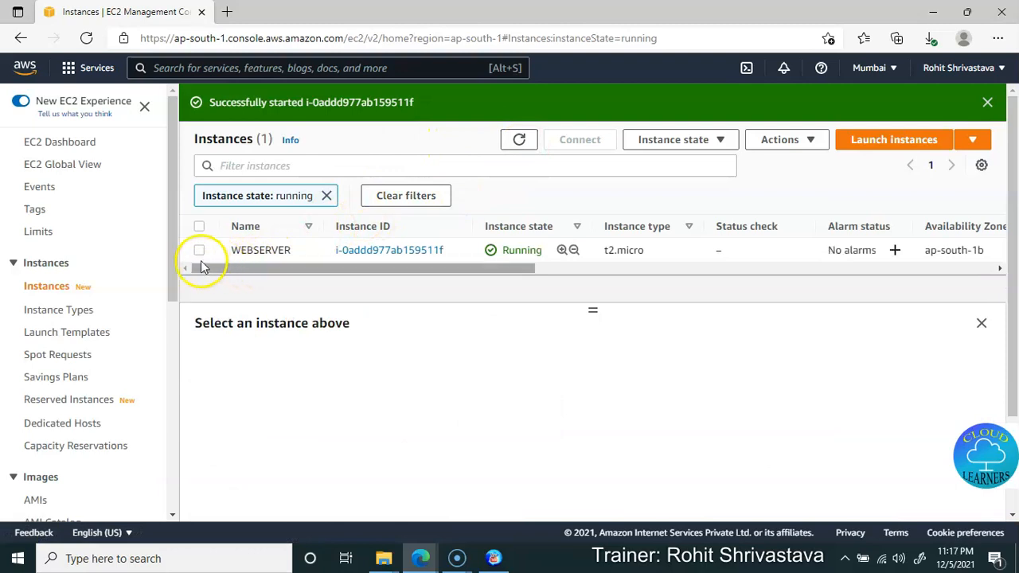
{"action": "left_click", "coordinate": [199, 250]}
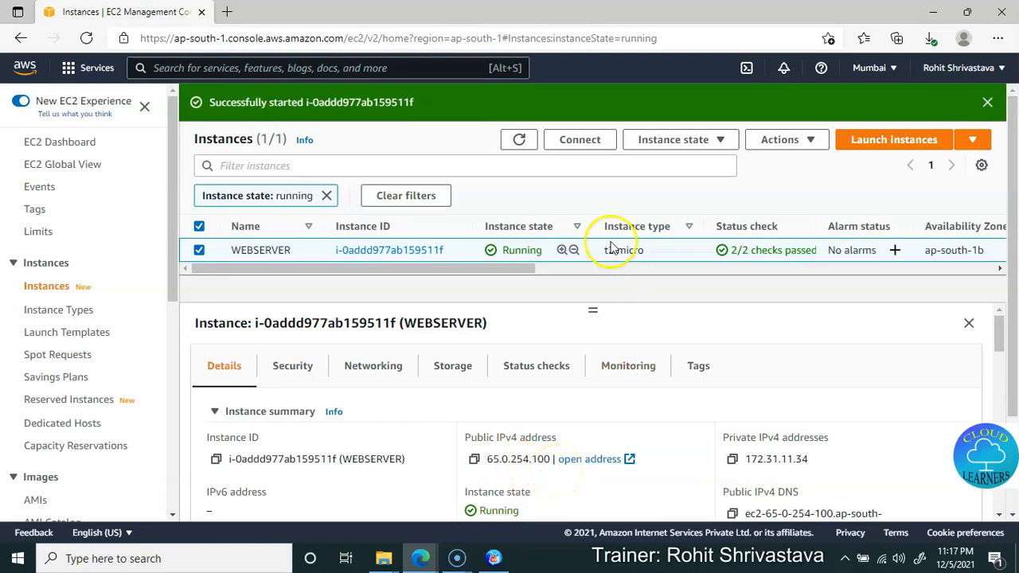
{"action": "left_click", "coordinate": [651, 147]}
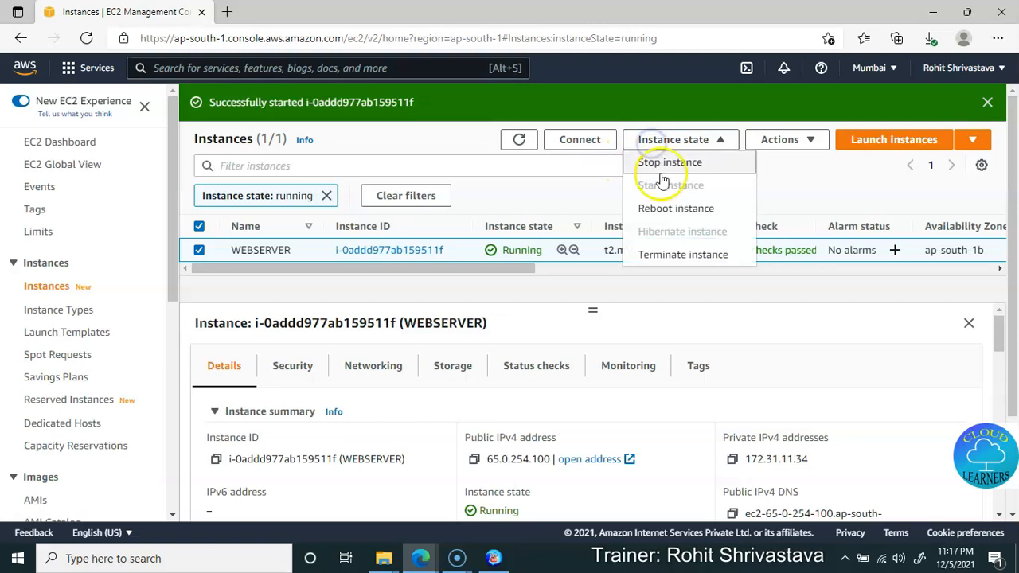
{"action": "left_click", "coordinate": [661, 161]}
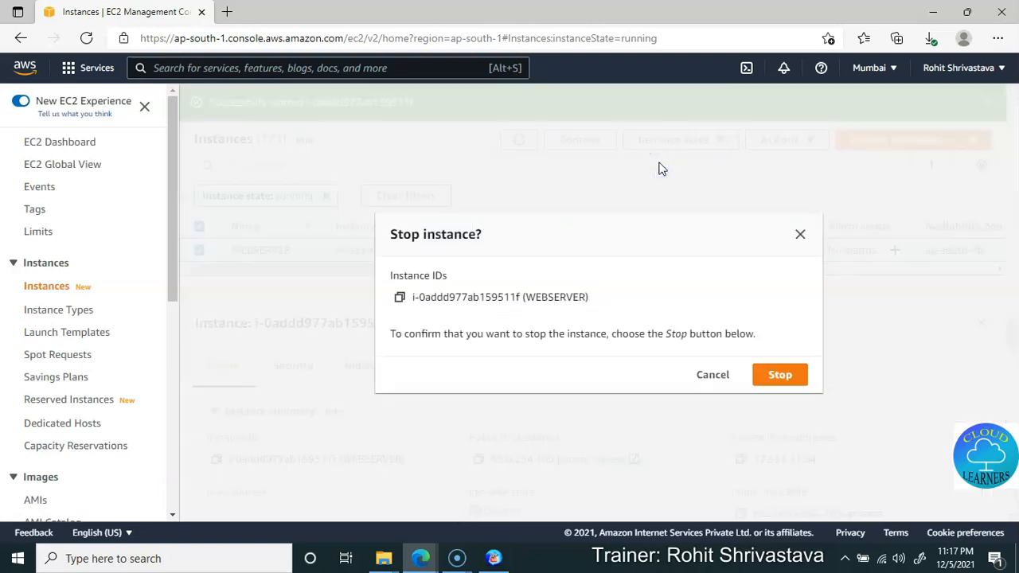
{"action": "left_click", "coordinate": [774, 379]}
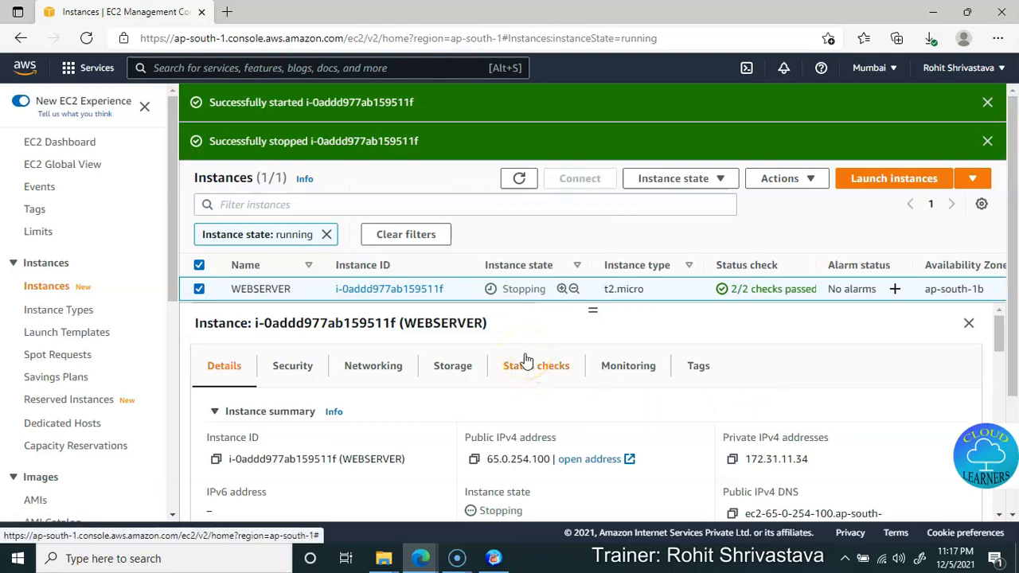
Copy WEBSERVER's public IPv4 address, try loading it in a new browser tab, and close that tab.
{"action": "left_click", "coordinate": [474, 458]}
{"action": "left_click", "coordinate": [227, 11]}
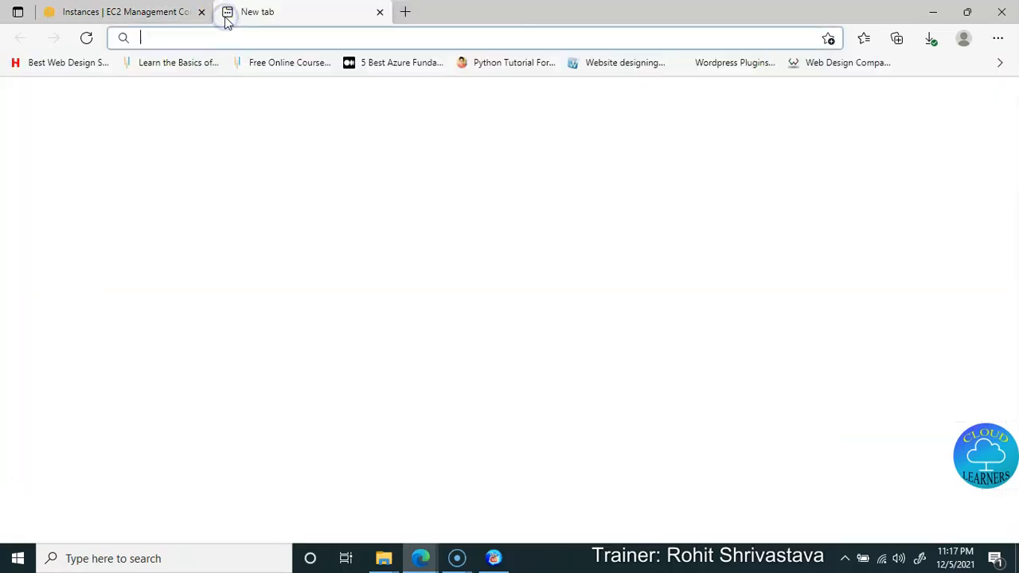
{"action": "key", "text": "ctrl+v"}
{"action": "key", "text": "Return"}
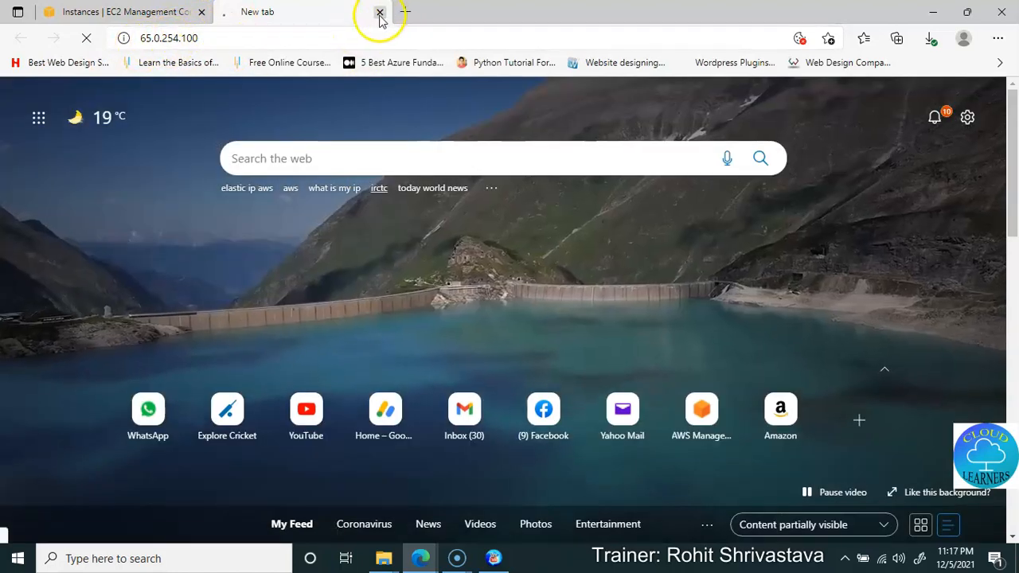
{"action": "left_click", "coordinate": [380, 13]}
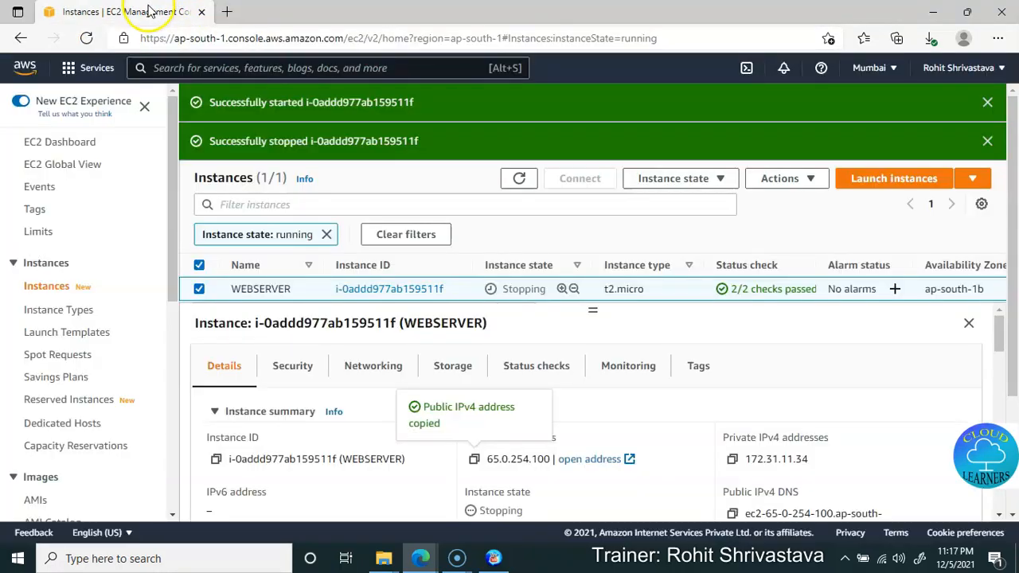
{"action": "left_click", "coordinate": [149, 11]}
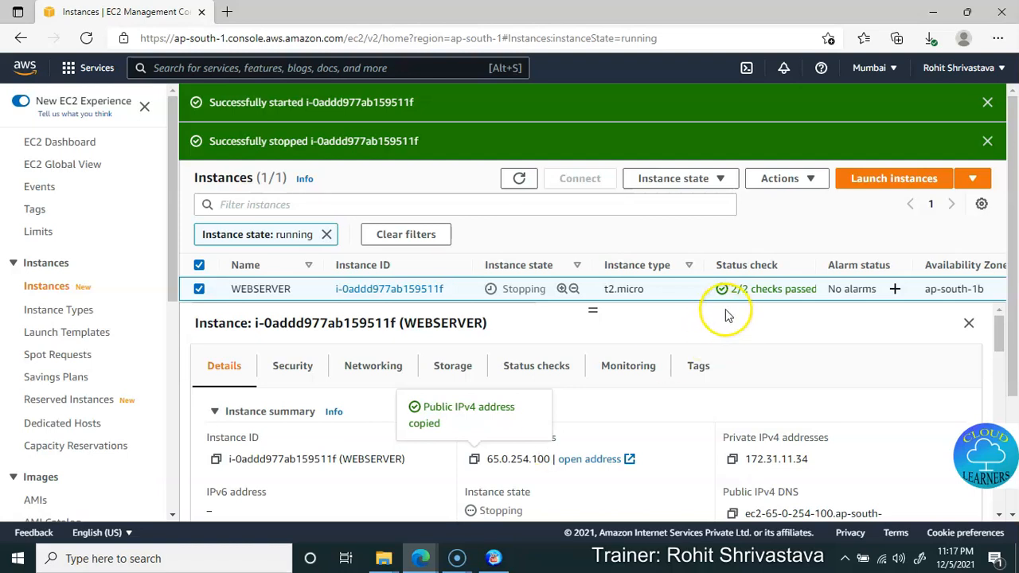
Refresh the instance list and remove the filter for running instances.
{"action": "left_click", "coordinate": [509, 187]}
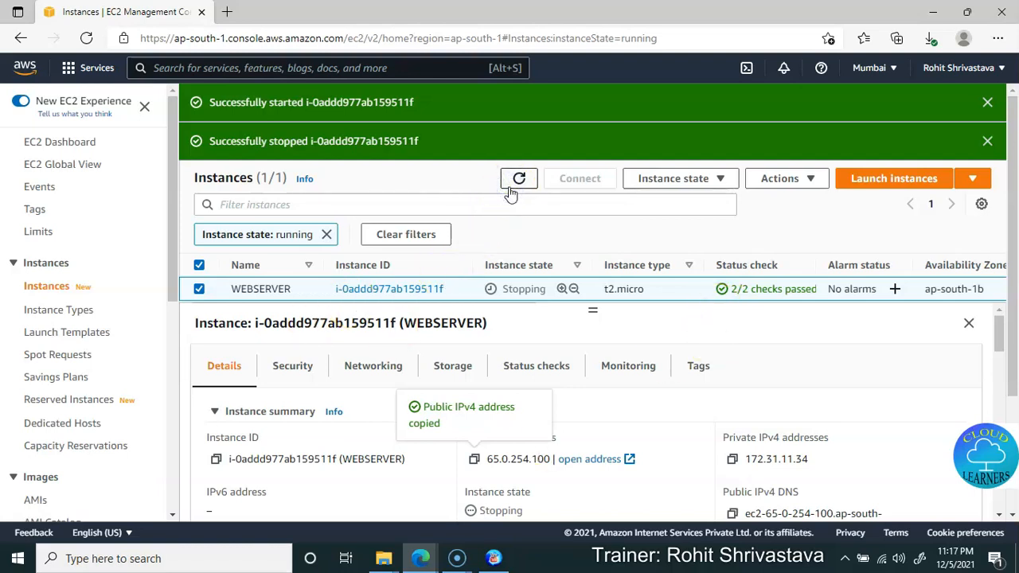
{"action": "scroll", "coordinate": [553, 252], "scroll_direction": "down", "scroll_amount": 2}
{"action": "scroll", "coordinate": [552, 253], "scroll_direction": "up", "scroll_amount": 2}
{"action": "left_click", "coordinate": [326, 230]}
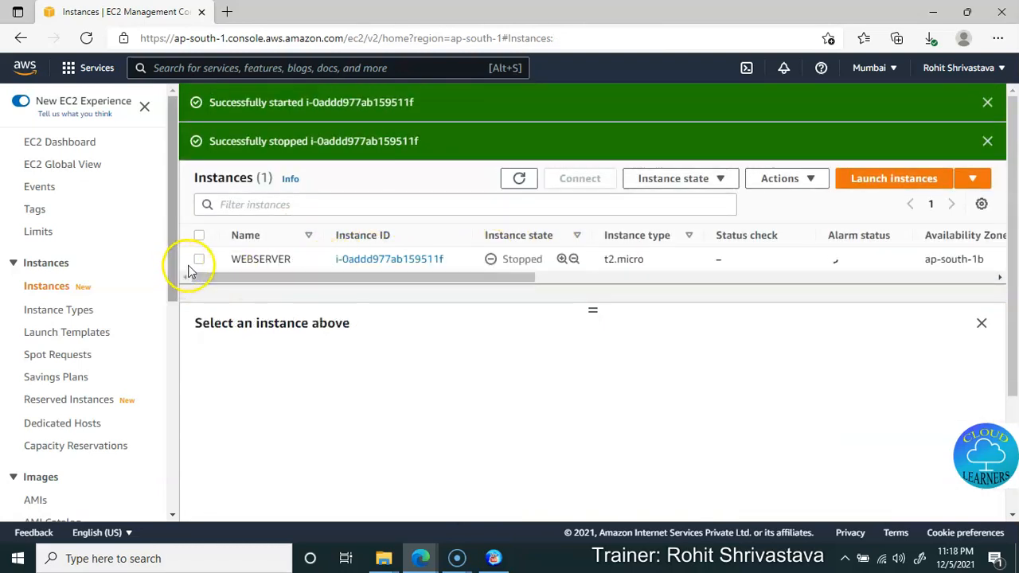
Start the stopped WEBSERVER instance and dismiss all the status notifications above the instance list.
{"action": "left_click", "coordinate": [307, 257]}
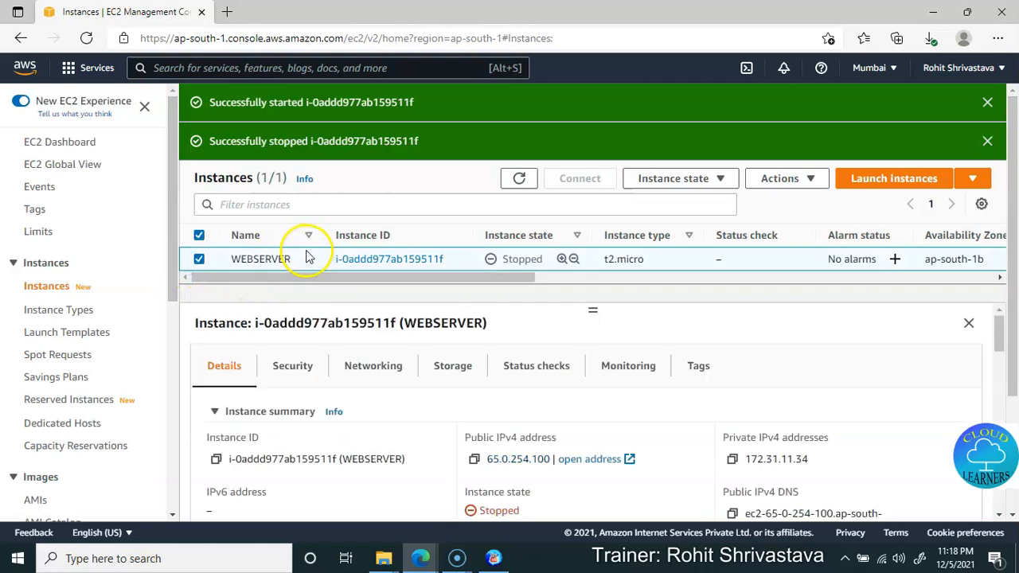
{"action": "left_click", "coordinate": [673, 179]}
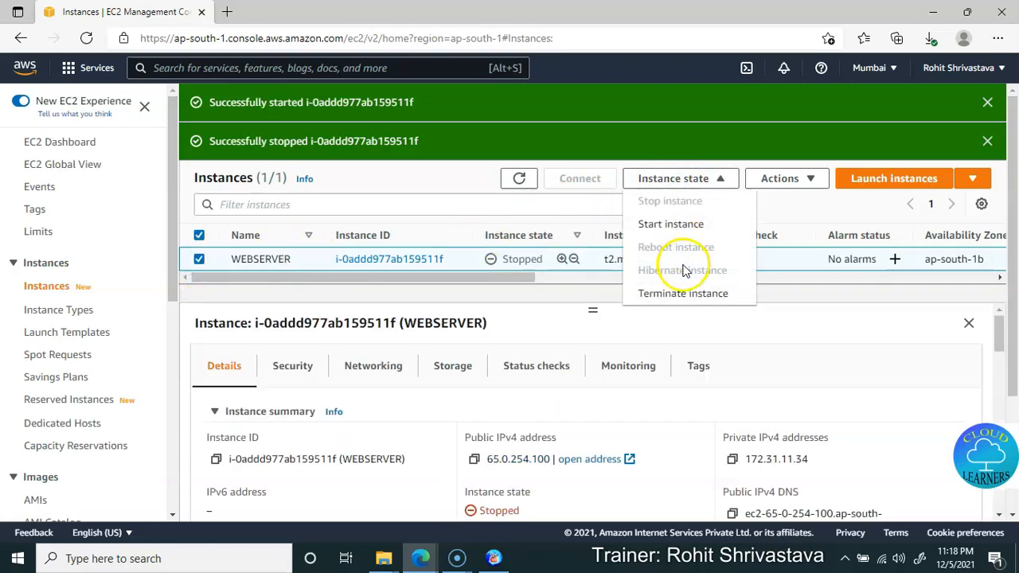
{"action": "left_click", "coordinate": [679, 224]}
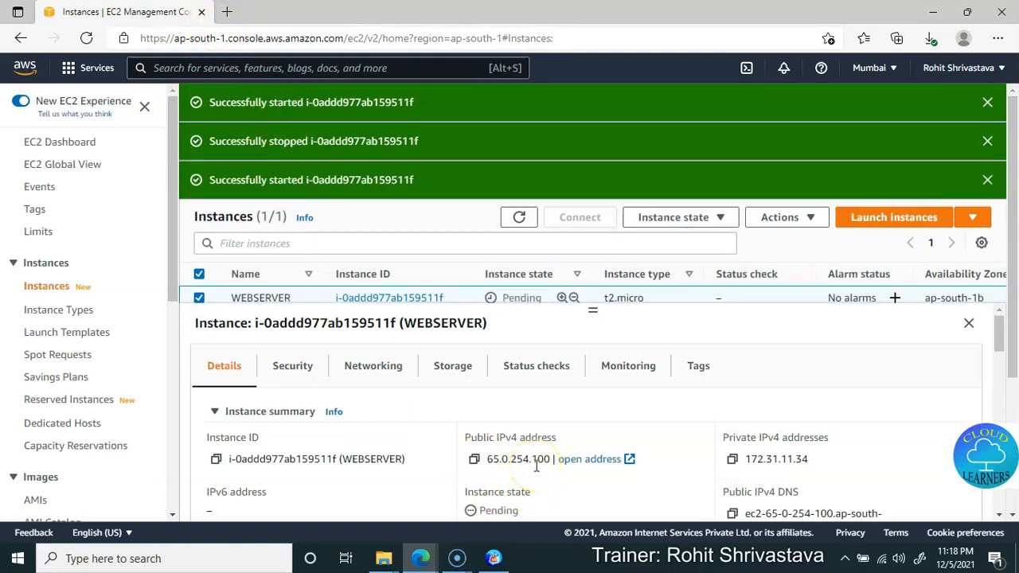
{"action": "left_click", "coordinate": [988, 103]}
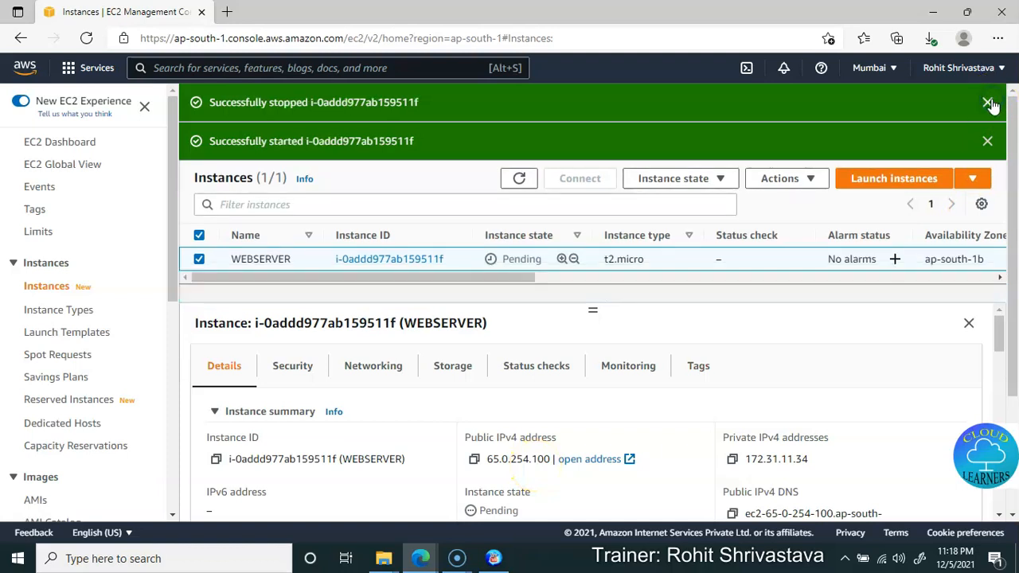
{"action": "left_click", "coordinate": [987, 103]}
{"action": "left_click", "coordinate": [987, 103]}
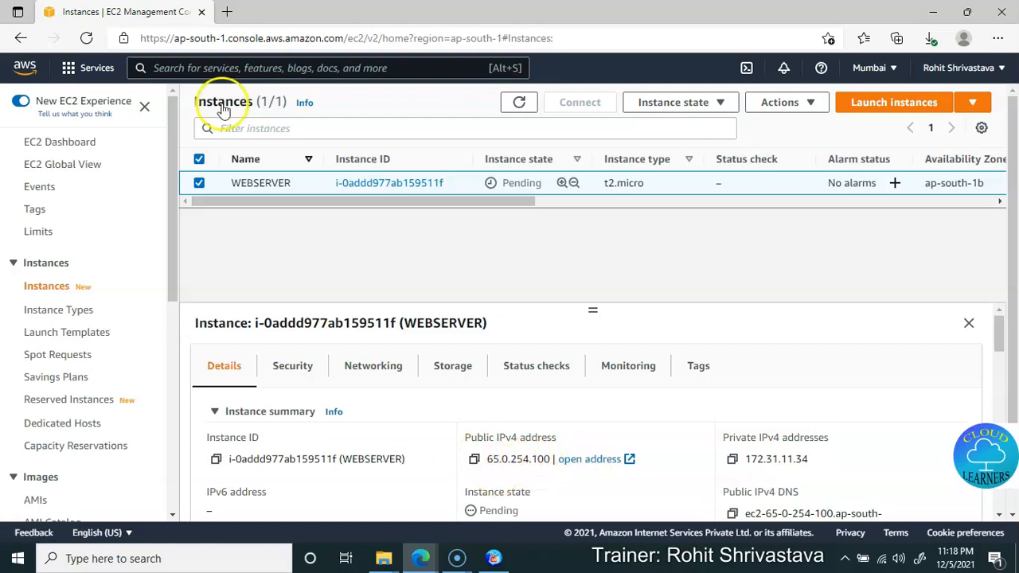
Load 65.0.254.100 in a new browser tab, refresh the instance list to check WEBSERVER's state, and return to the site tab.
{"action": "left_click", "coordinate": [227, 11]}
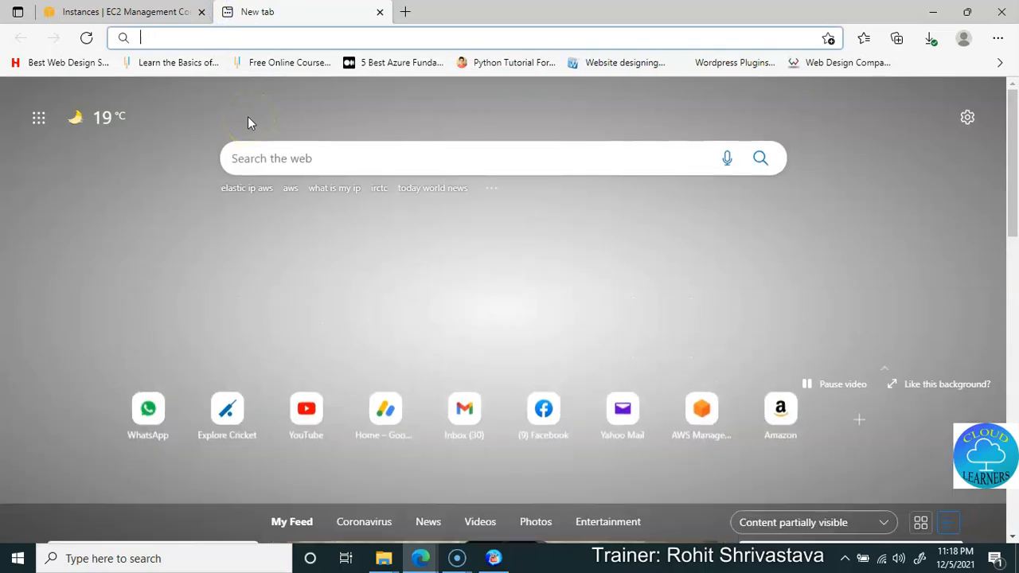
{"action": "type", "text": "65.0.254.100"}
{"action": "key", "text": "Return"}
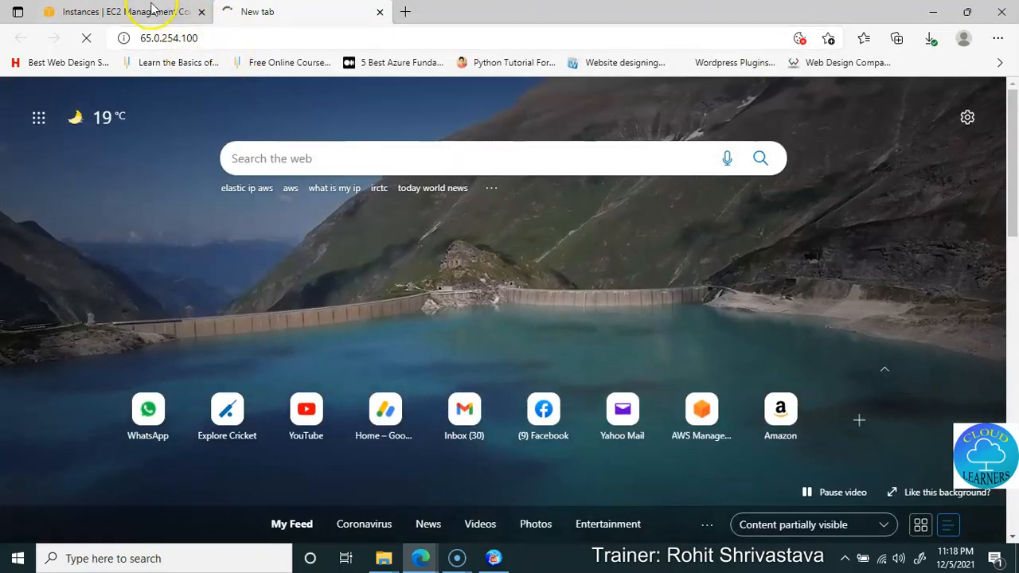
{"action": "left_click", "coordinate": [169, 13]}
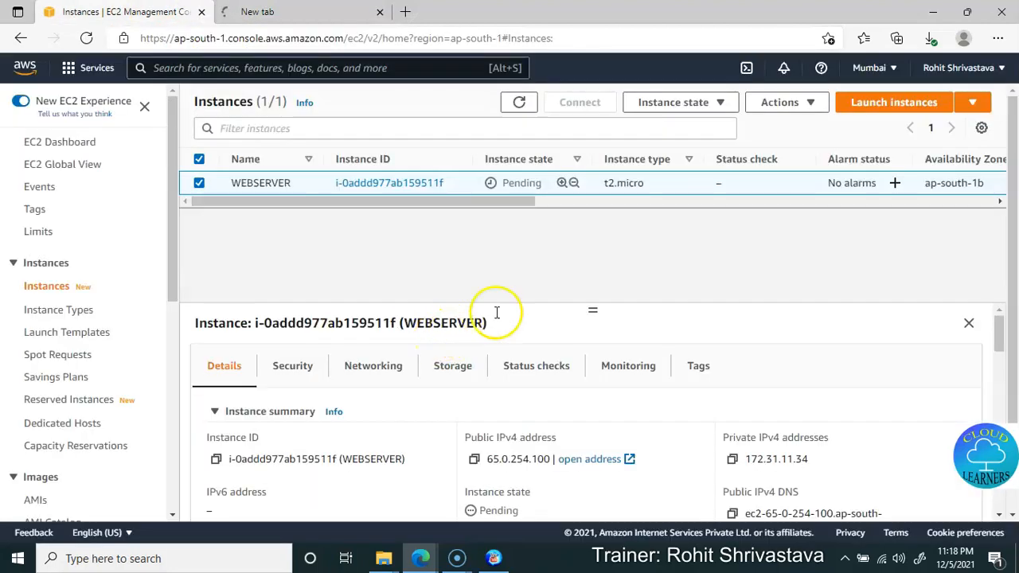
{"action": "left_click", "coordinate": [519, 103]}
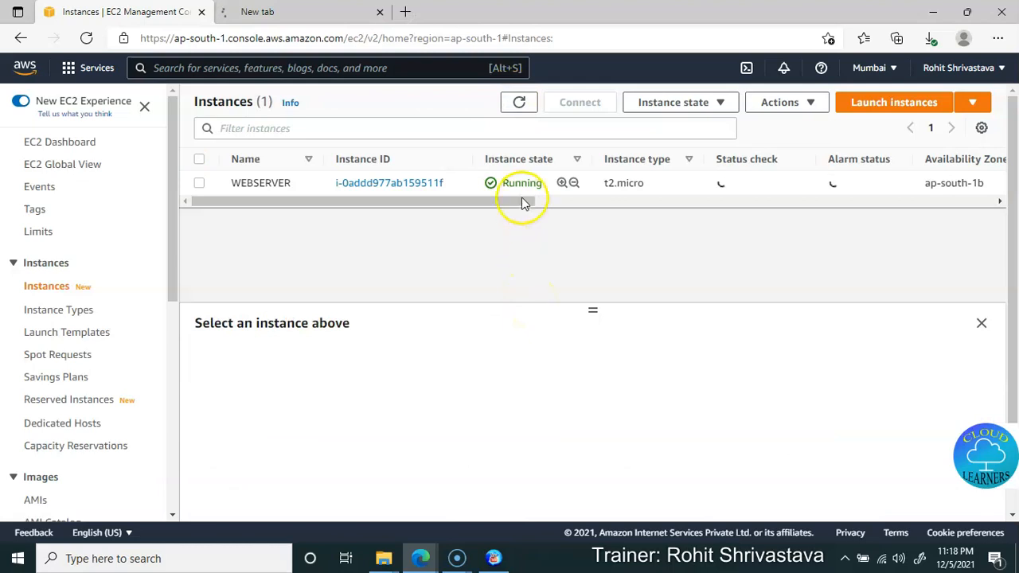
{"action": "left_click", "coordinate": [300, 19]}
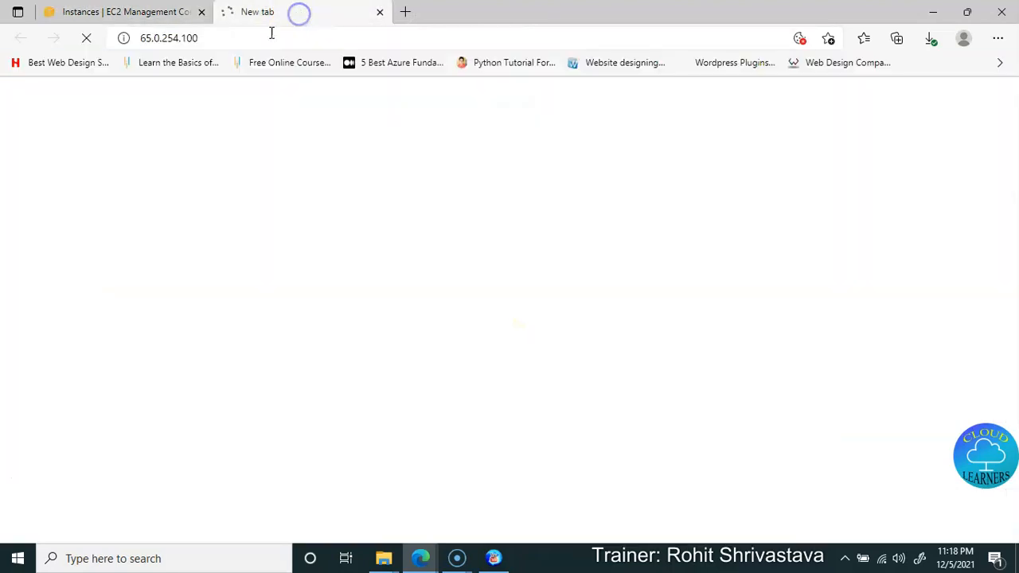
Reload the website at 65.0.254.100 and return to the EC2 console's instance list.
{"action": "left_click", "coordinate": [180, 43]}
{"action": "key", "text": "Return"}
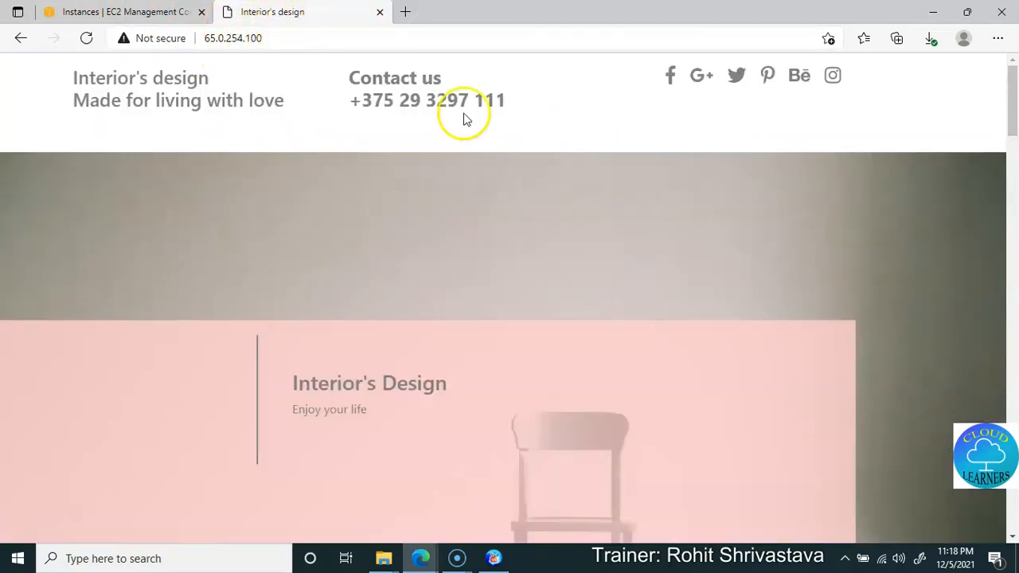
{"action": "left_click", "coordinate": [122, 10]}
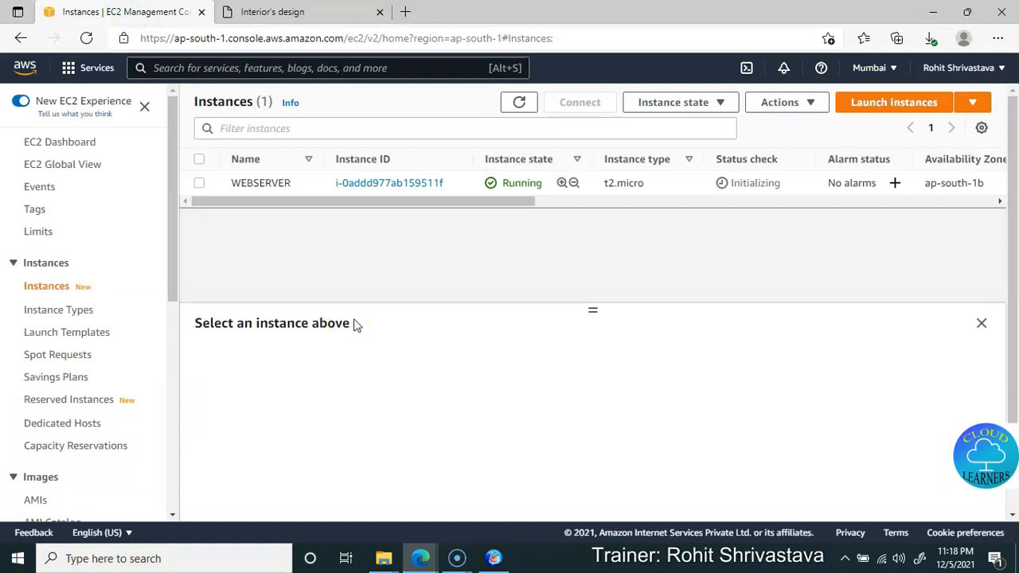
Disassociate the Elastic IP address 65.0.254.100 from the WEBSERVER instance.
{"action": "left_click", "coordinate": [251, 340]}
{"action": "scroll", "coordinate": [57, 359], "scroll_direction": "down", "scroll_amount": 3}
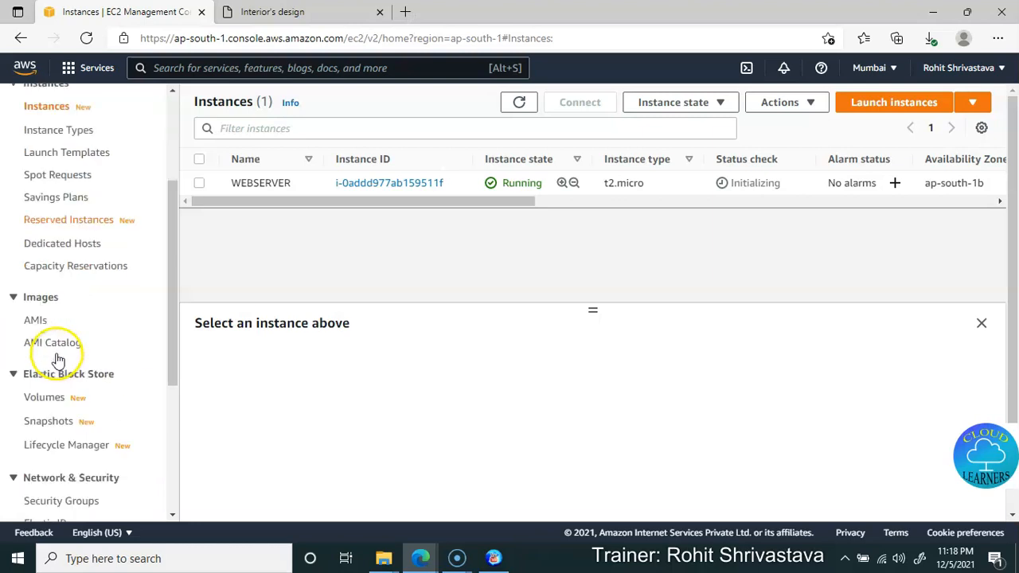
{"action": "scroll", "coordinate": [57, 360], "scroll_direction": "down", "scroll_amount": 1}
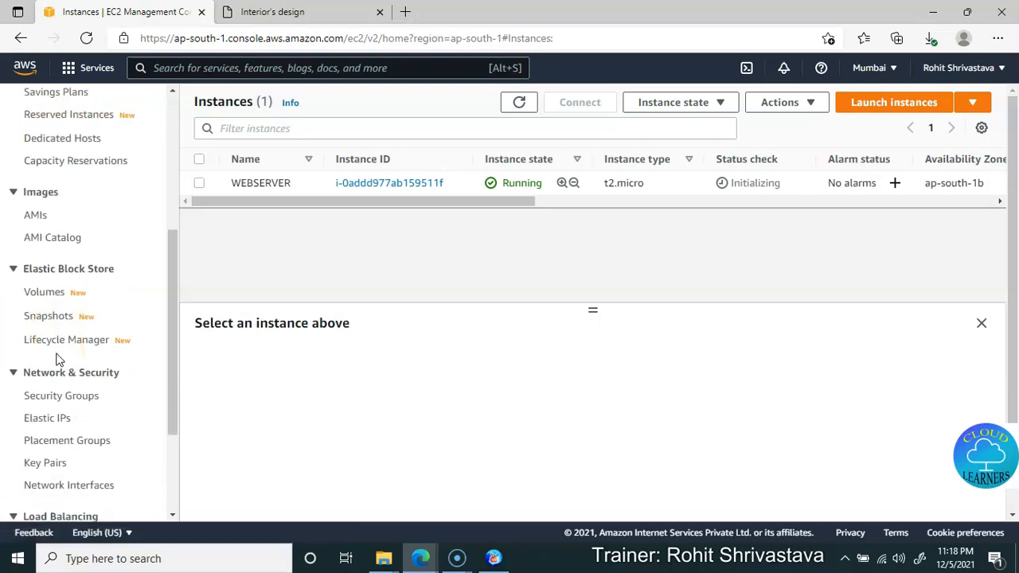
{"action": "left_click", "coordinate": [59, 379]}
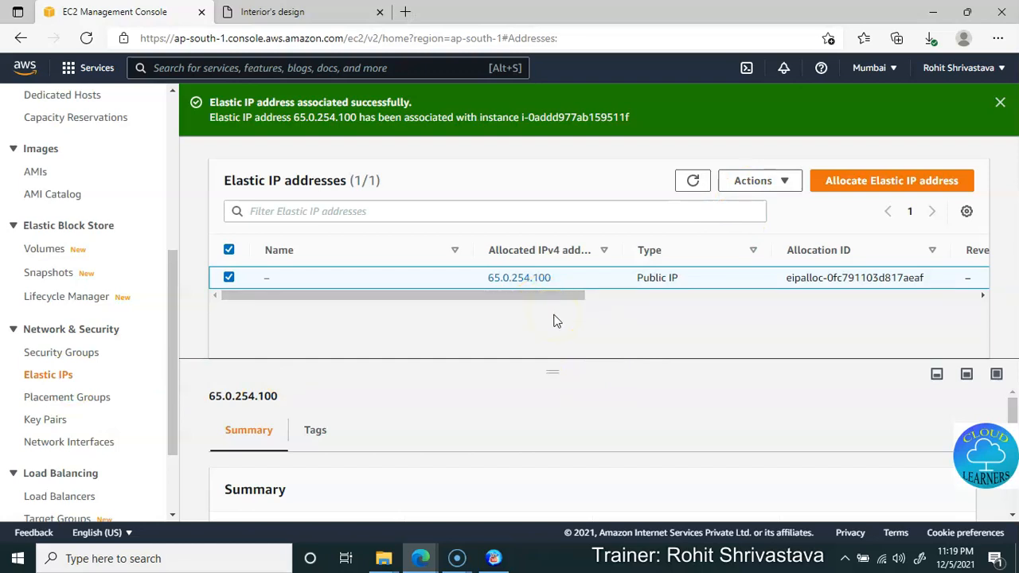
{"action": "left_click", "coordinate": [745, 192]}
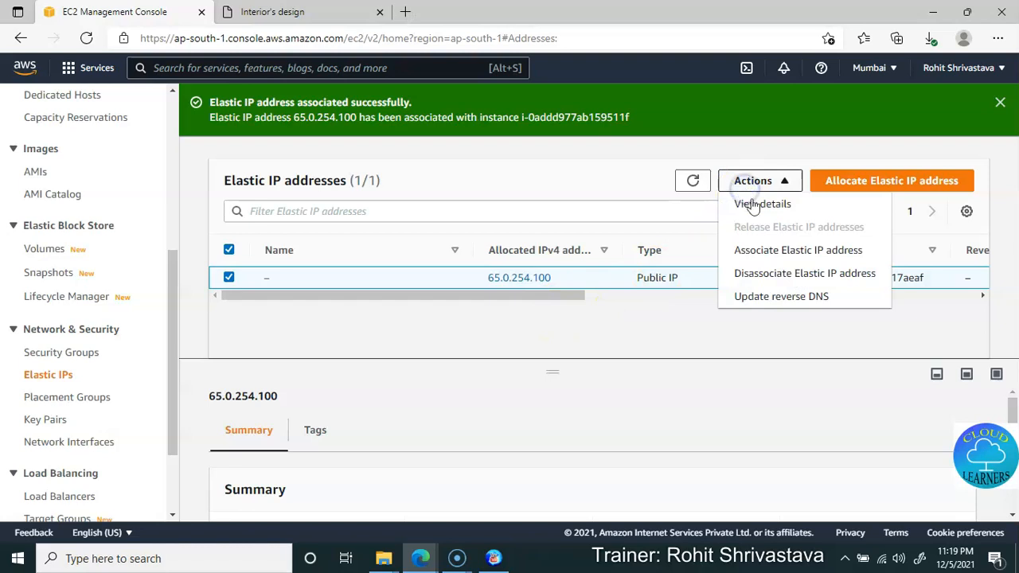
{"action": "left_click", "coordinate": [787, 273]}
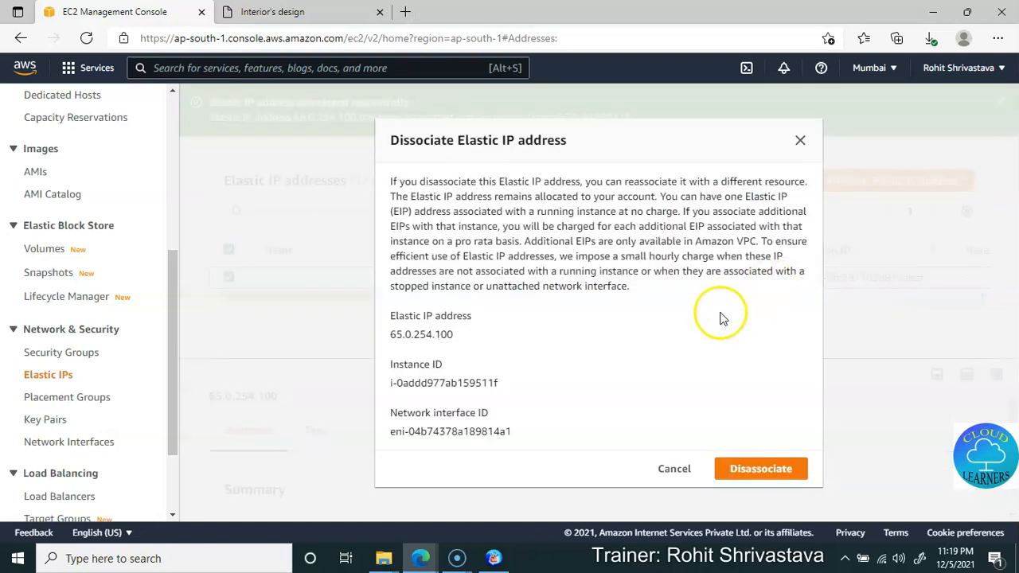
{"action": "left_click", "coordinate": [782, 470]}
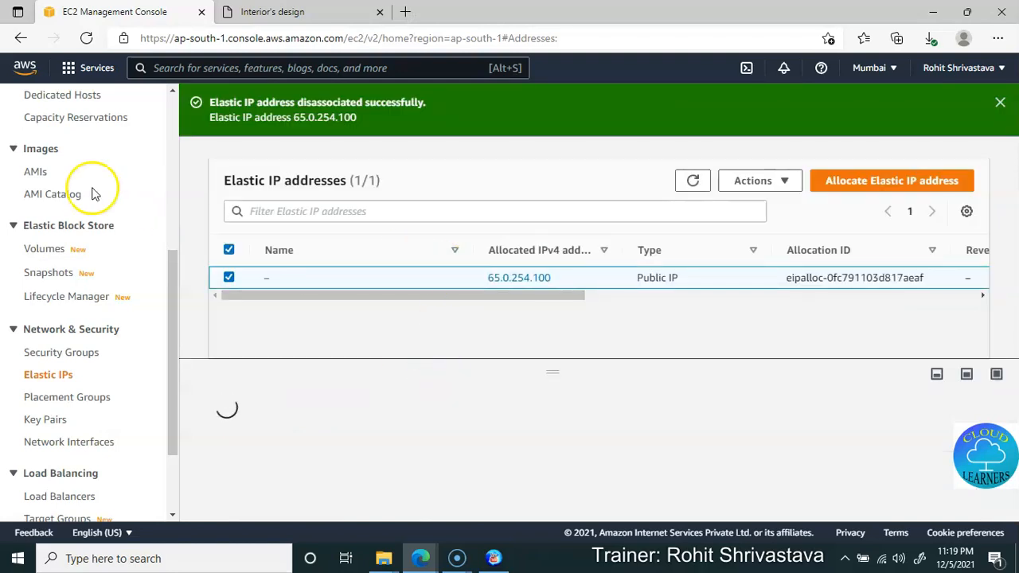
Open the EC2 dashboard in a new browser tab and check WEBSERVER's public IPv4 address among the running instances.
{"action": "scroll", "coordinate": [91, 193], "scroll_direction": "up", "scroll_amount": 5}
{"action": "right_click", "coordinate": [60, 152]}
{"action": "left_click", "coordinate": [61, 156]}
{"action": "left_click", "coordinate": [273, 12]}
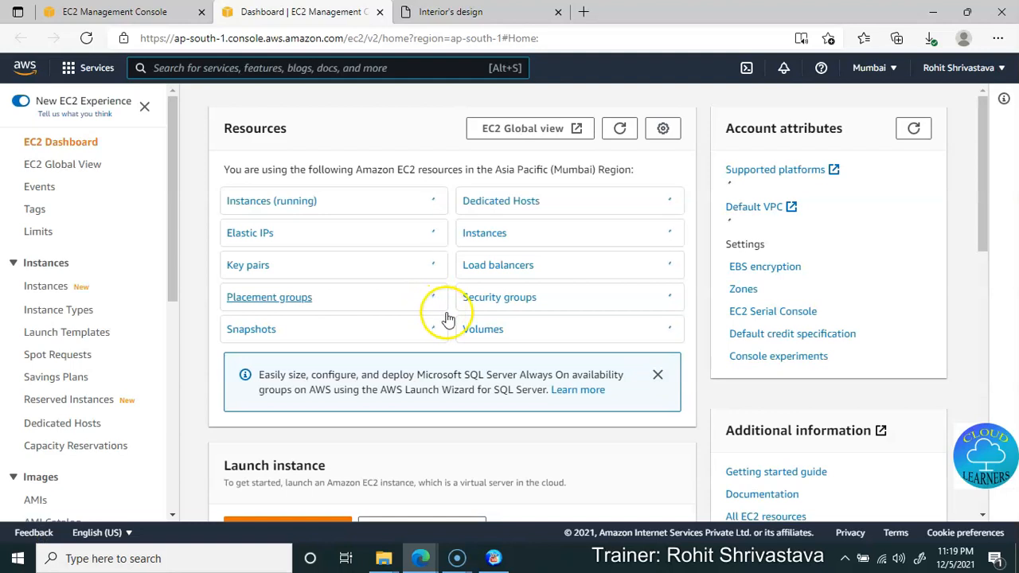
{"action": "left_click", "coordinate": [304, 202]}
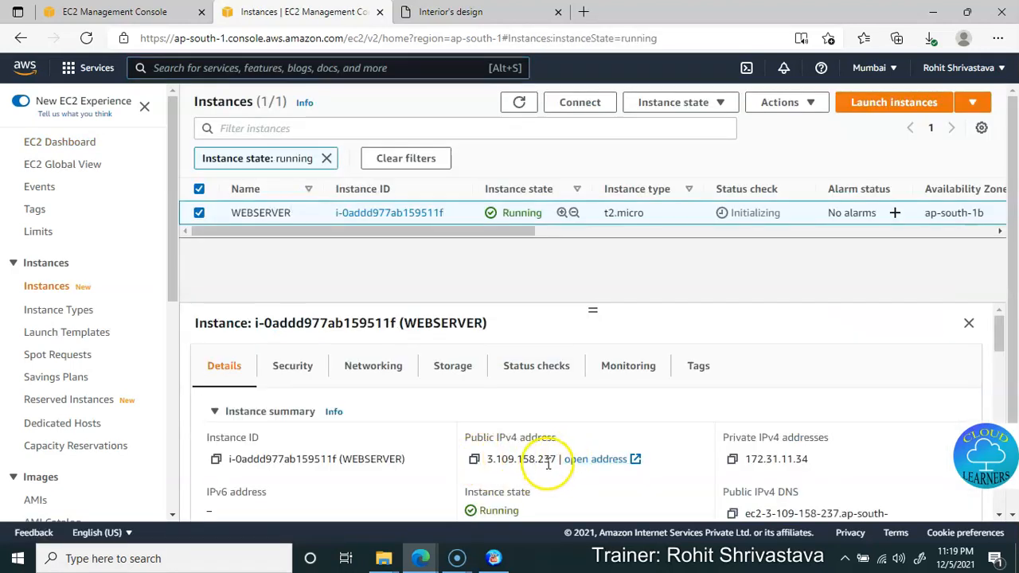
Back in the Elastic IP addresses tab, check the details of 65.0.254.100 and release that address from the account.
{"action": "left_click", "coordinate": [112, 11]}
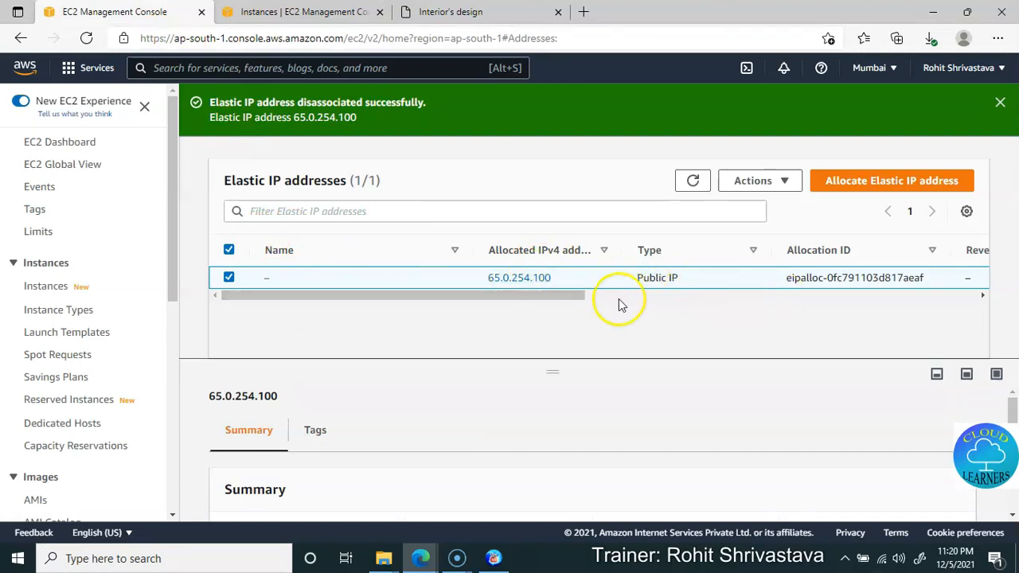
{"action": "scroll", "coordinate": [396, 426], "scroll_direction": "down", "scroll_amount": 3}
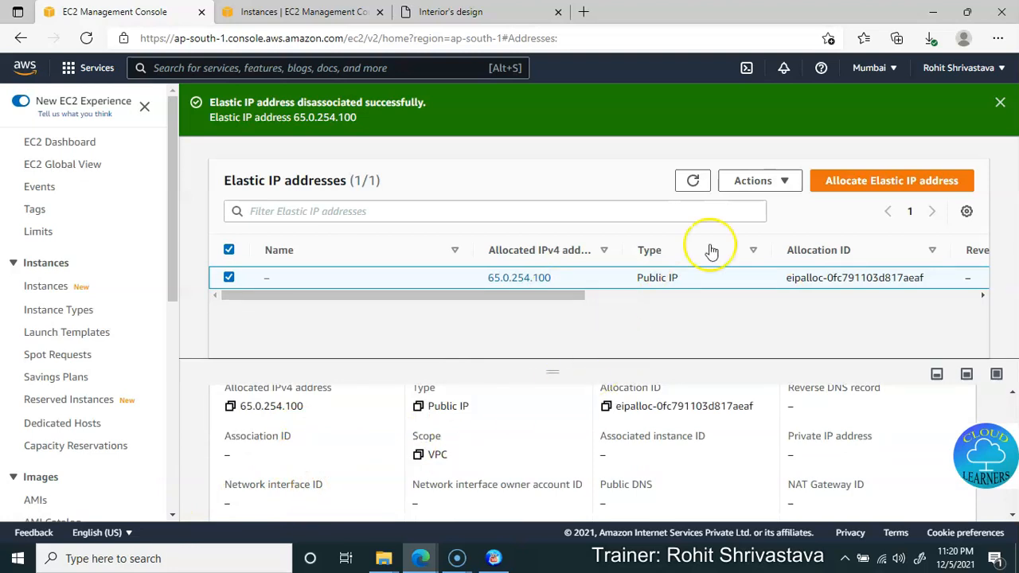
{"action": "left_click", "coordinate": [766, 185]}
{"action": "left_click", "coordinate": [782, 229]}
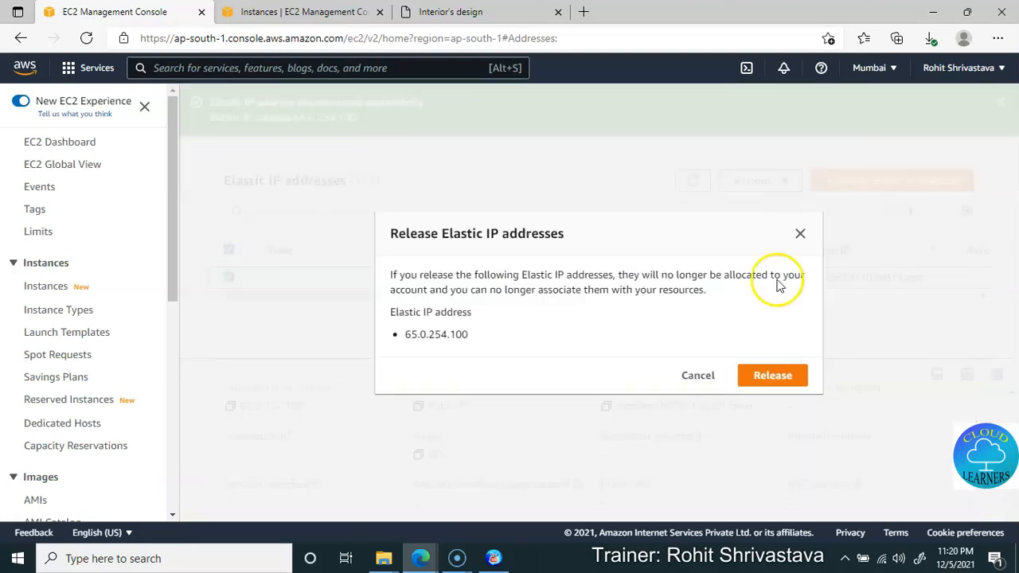
{"action": "left_click", "coordinate": [774, 376]}
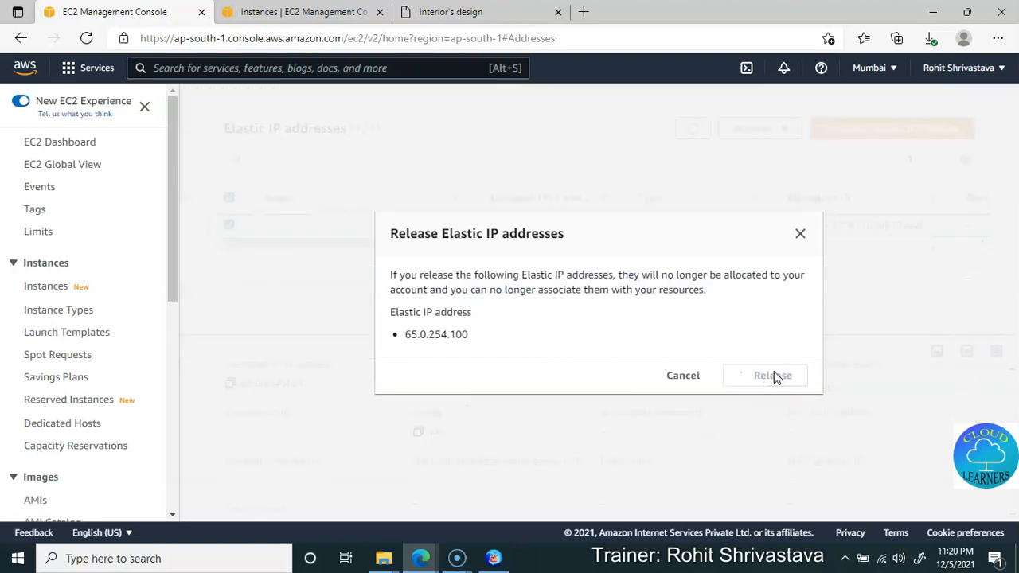